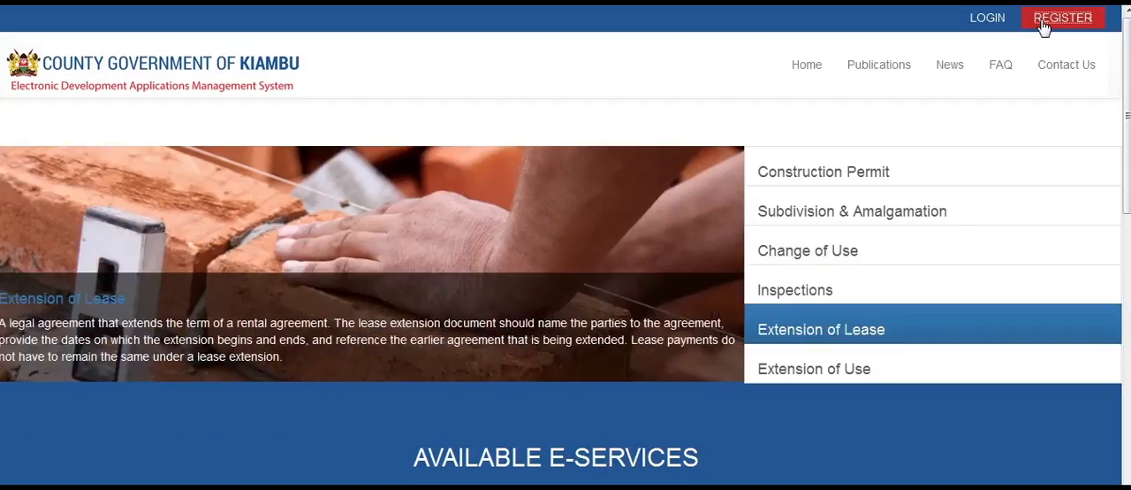
- Open the new account sign-up form and choose to register as an Architect
left_click(1043, 27)
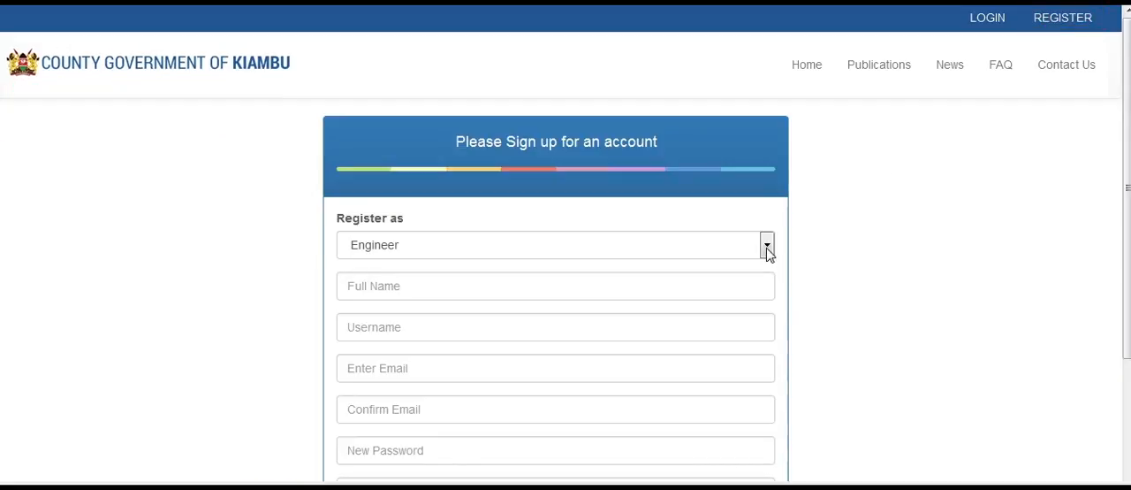
left_click(767, 247)
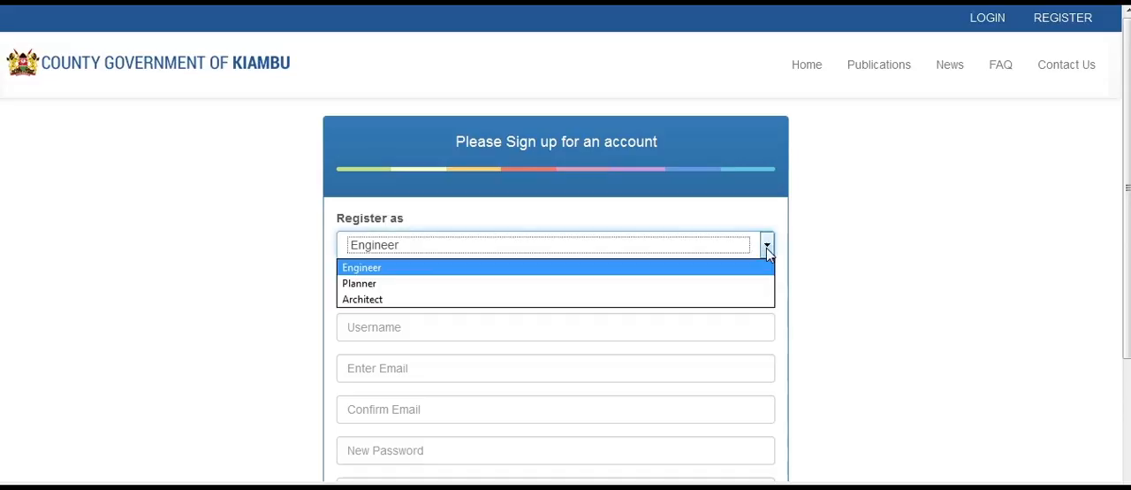
left_click(750, 299)
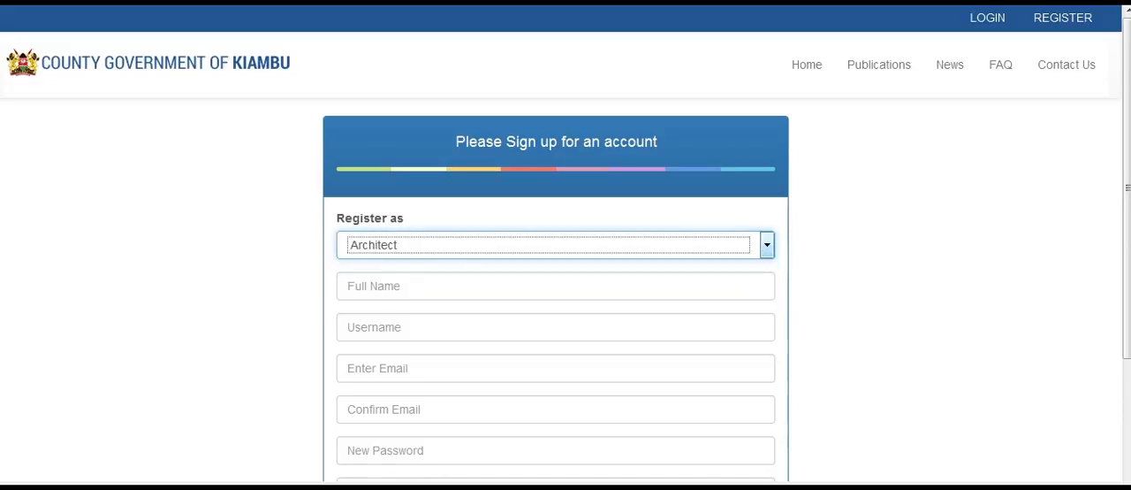
- Fill in the full name and the username in the sign-up form
left_click(566, 289)
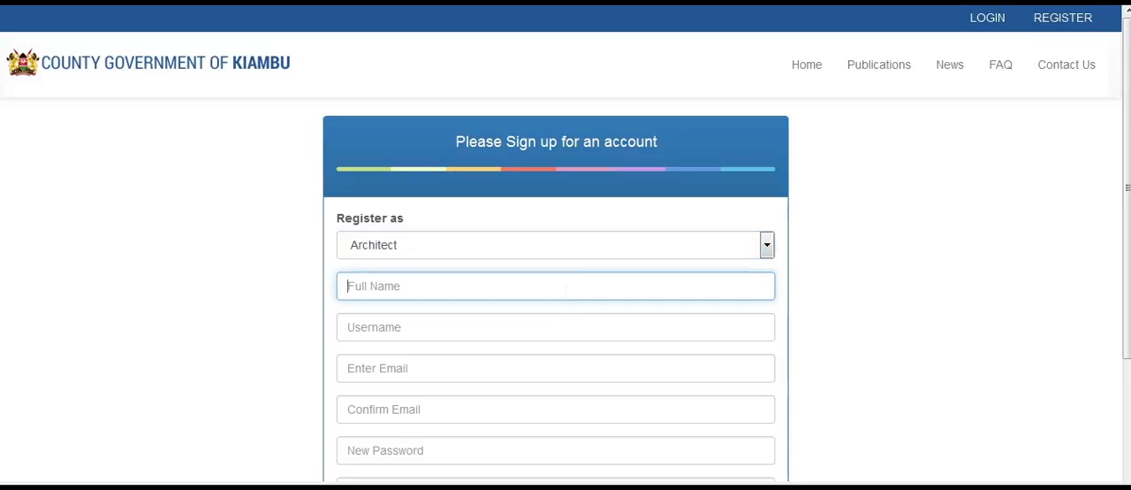
type("Jane W")
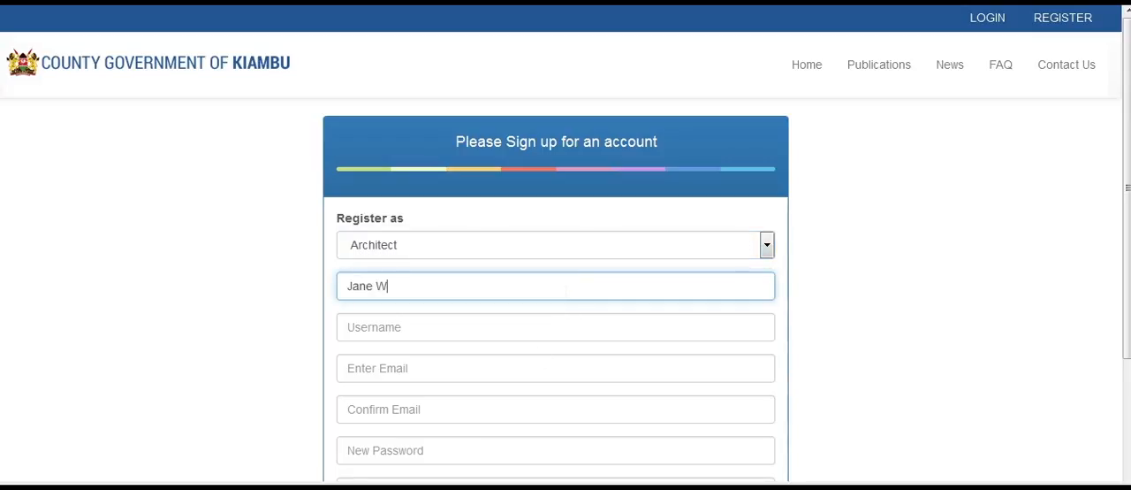
left_click(530, 329)
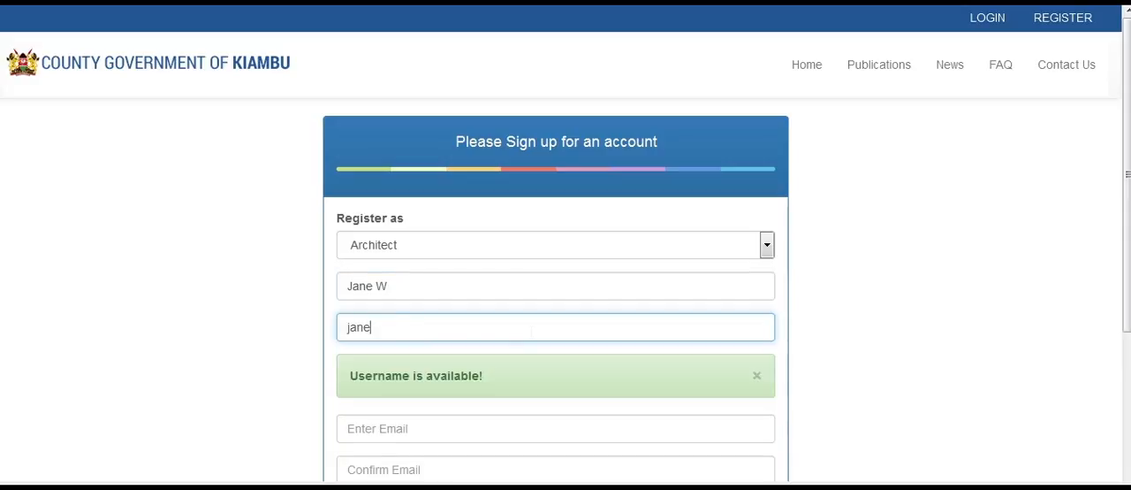
- Enter the account's e-mail address and repeat it in the confirmation field
left_click(460, 423)
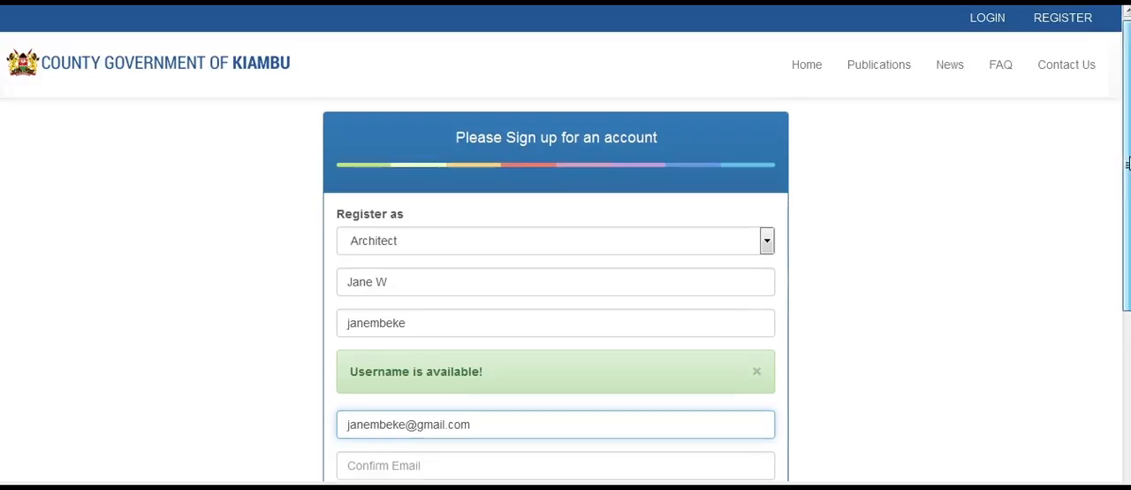
scroll(618, 265, "down", 2)
key("Tab")
key("ctrl+v")
- Enter a new password for the account and repeat it in the confirmation field
scroll(603, 245, "down", 2)
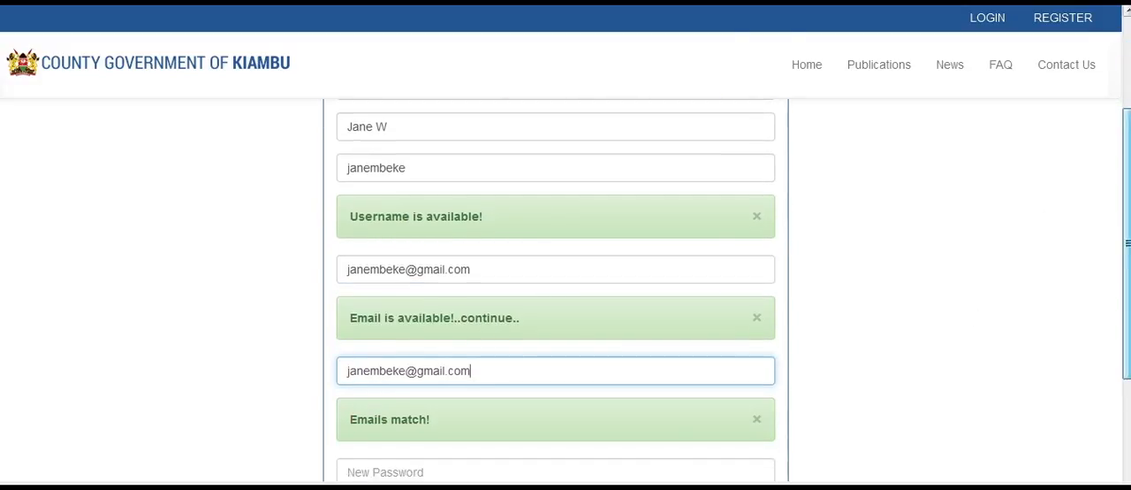
left_click(508, 339)
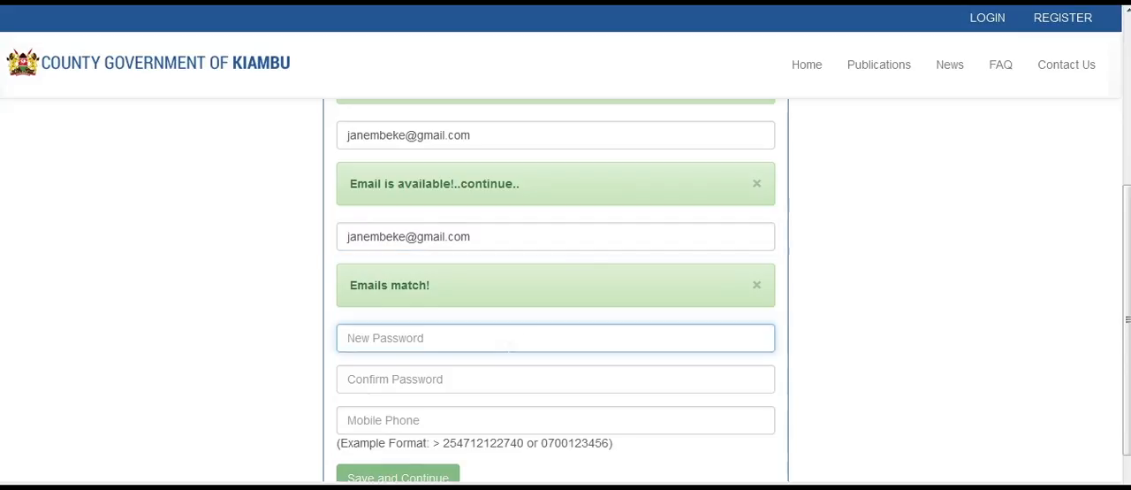
type("•••••••••")
left_click(482, 380)
type("•••••••••")
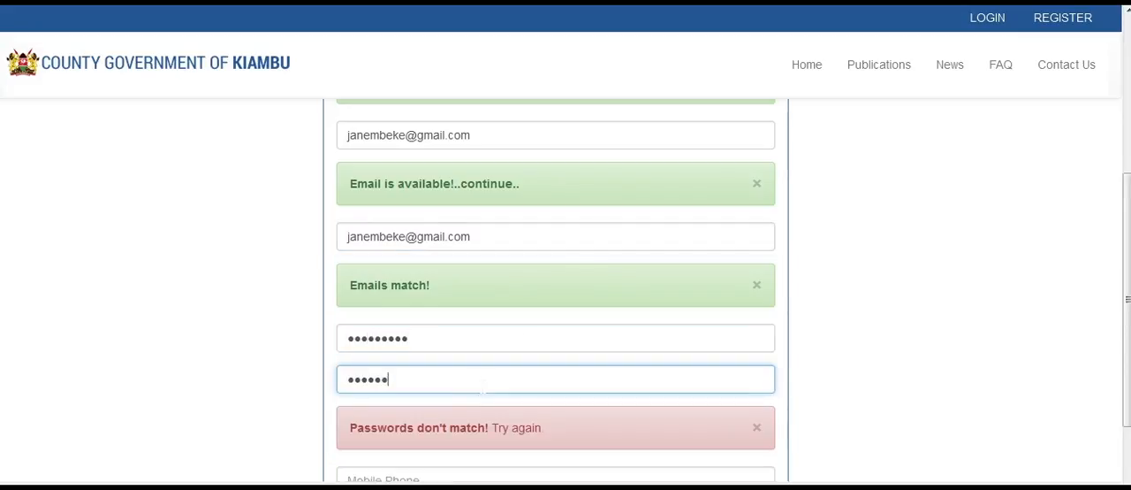
- Fill in the mobile phone number, then save the sign-up form and continue to the additional details
scroll(555, 292, "down", 1)
scroll(555, 291, "down", 1)
left_click(528, 363)
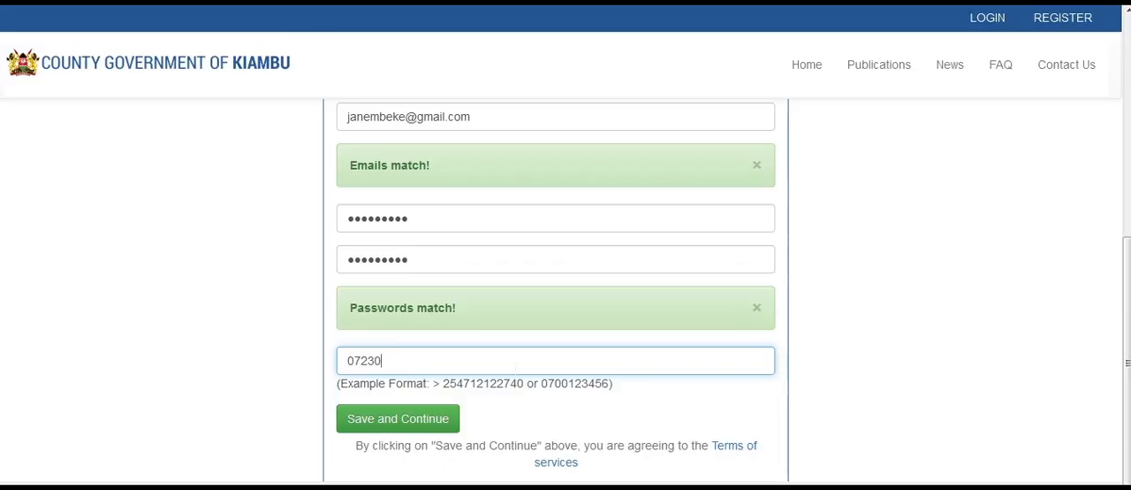
left_click(446, 425)
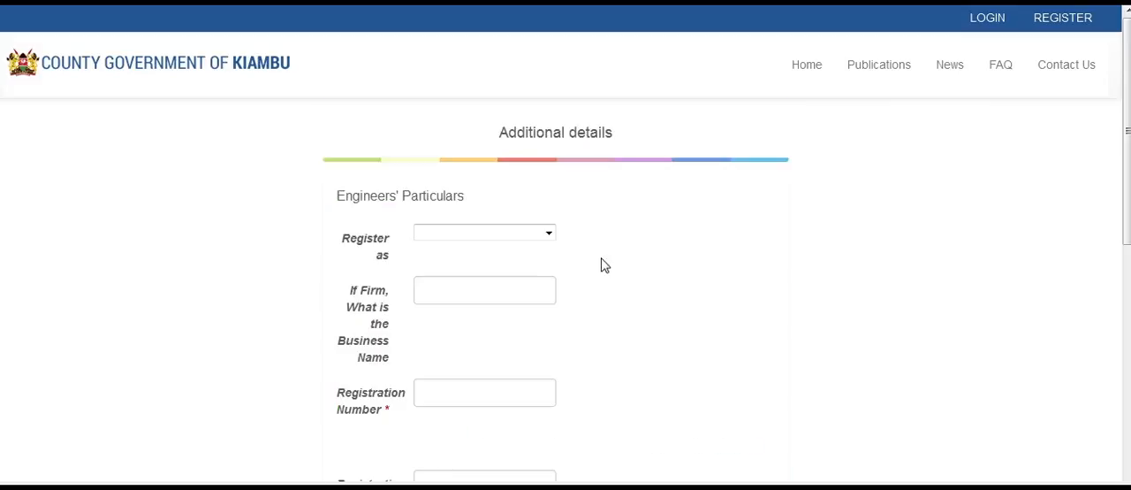
- Register as Individual in the particulars, with the business name tiyy, and fill in the registration number
left_click(548, 233)
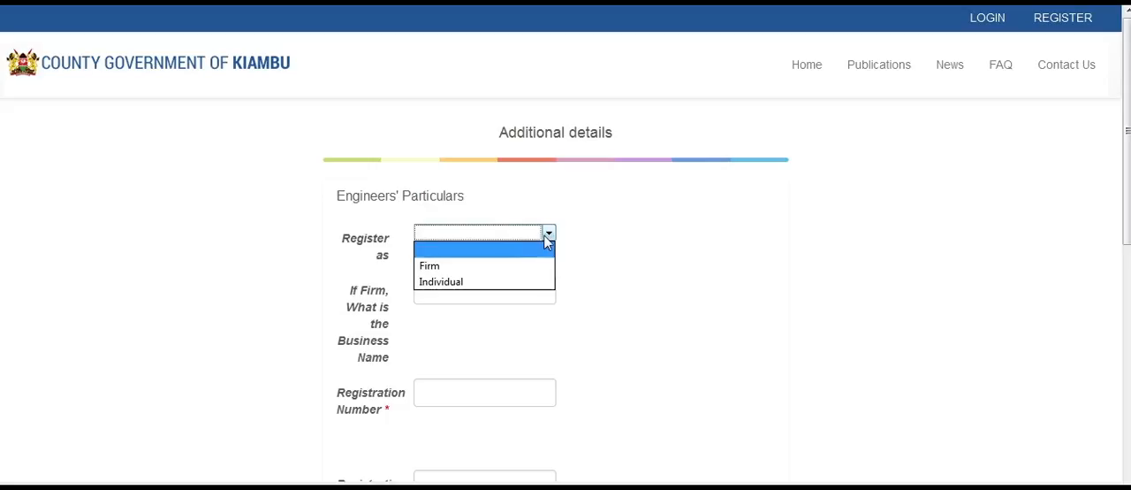
left_click(524, 281)
left_click(500, 293)
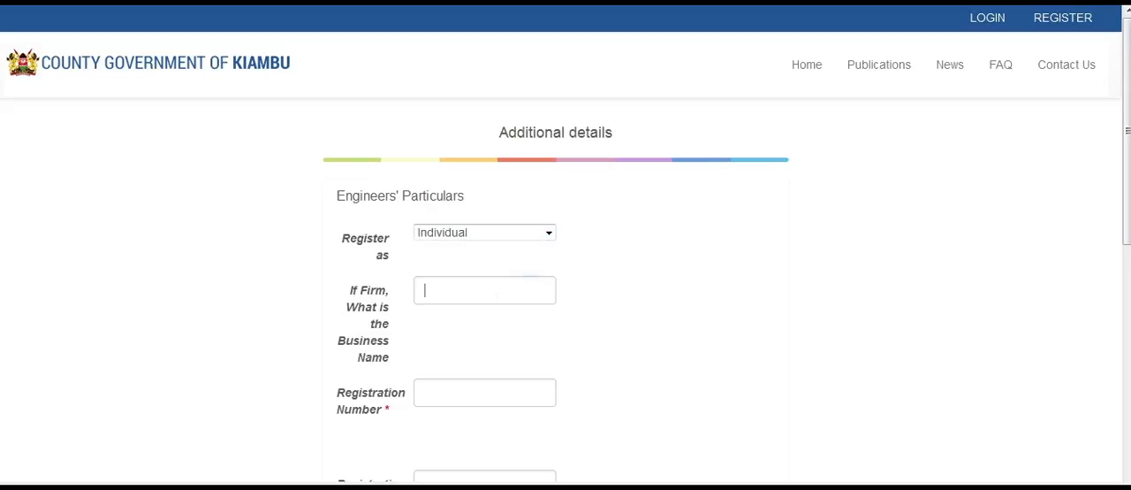
type("tiyy")
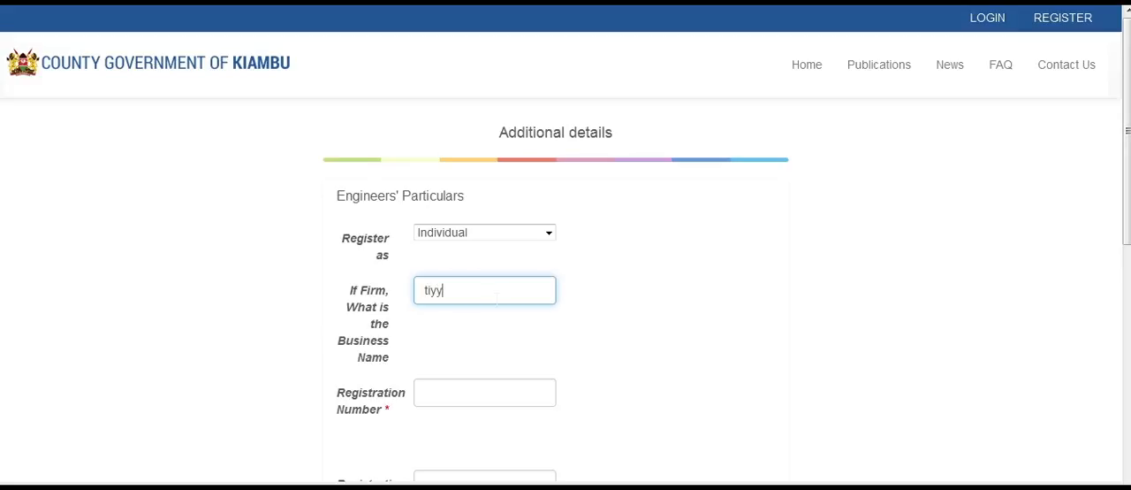
left_click(461, 395)
type("0001")
- Fill in the registration e-mail with the suggested address and enter the ID/passport number
scroll(492, 330, "down", 3)
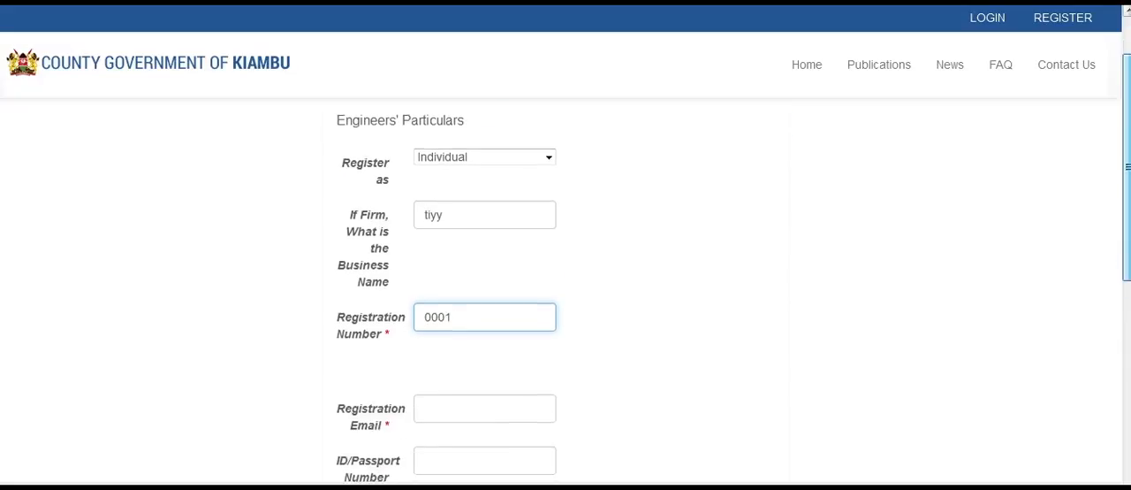
left_click(493, 329)
type("ki")
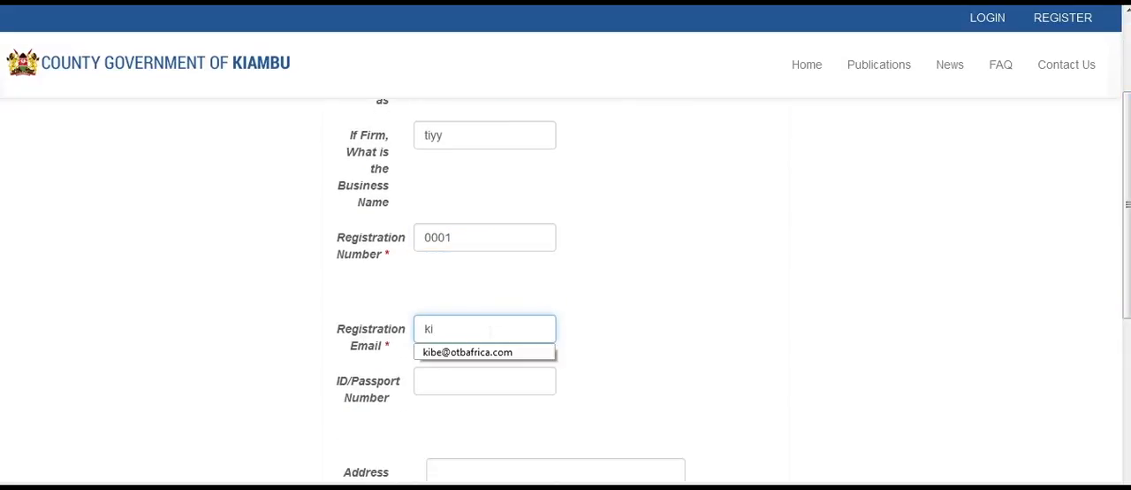
left_click(480, 356)
left_click_drag(1126, 224, 1126, 300)
left_click(504, 227)
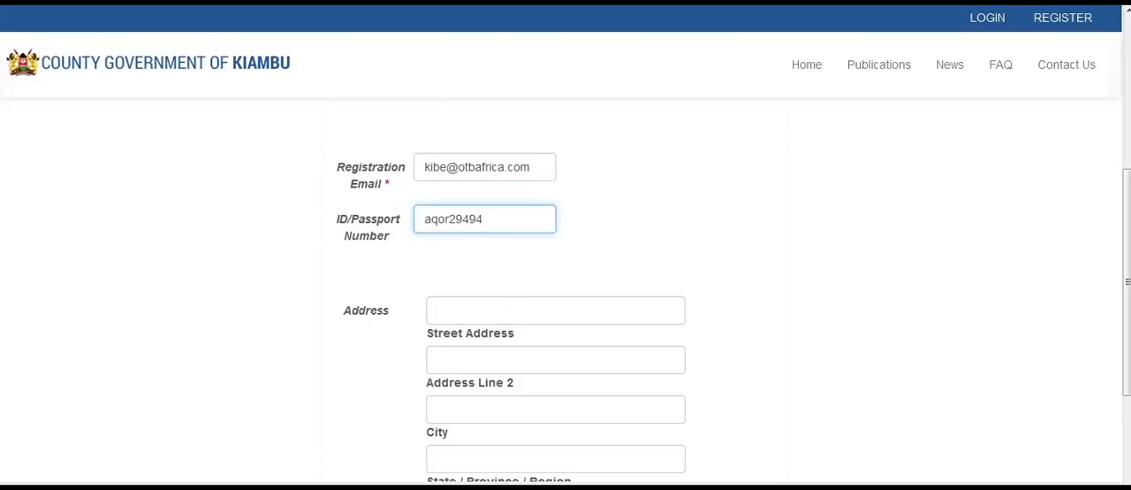
- Complete the address section with street, second line, city, region and postal code, and Kenya as the country
left_click(506, 309)
type("wuruti")
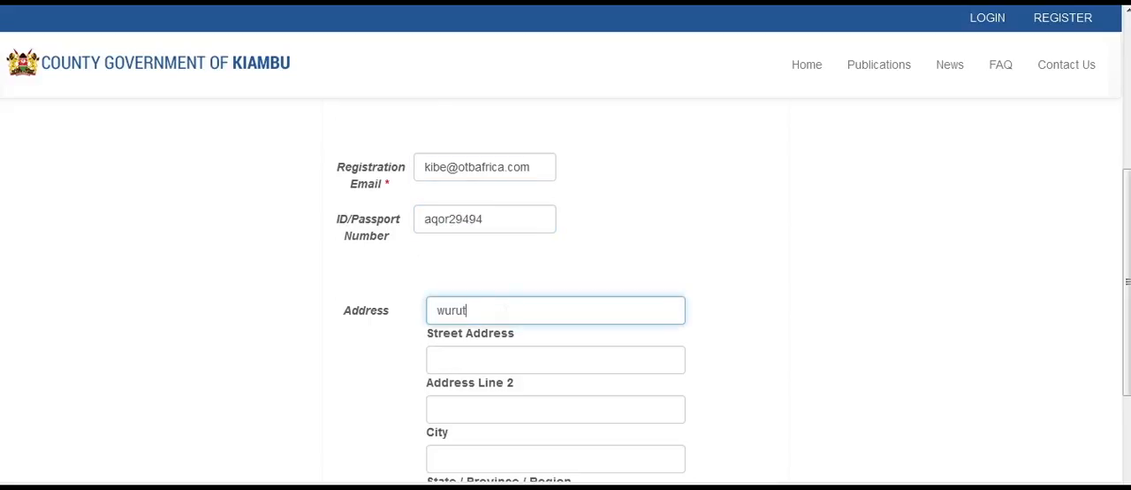
left_click(507, 363)
type("teiror")
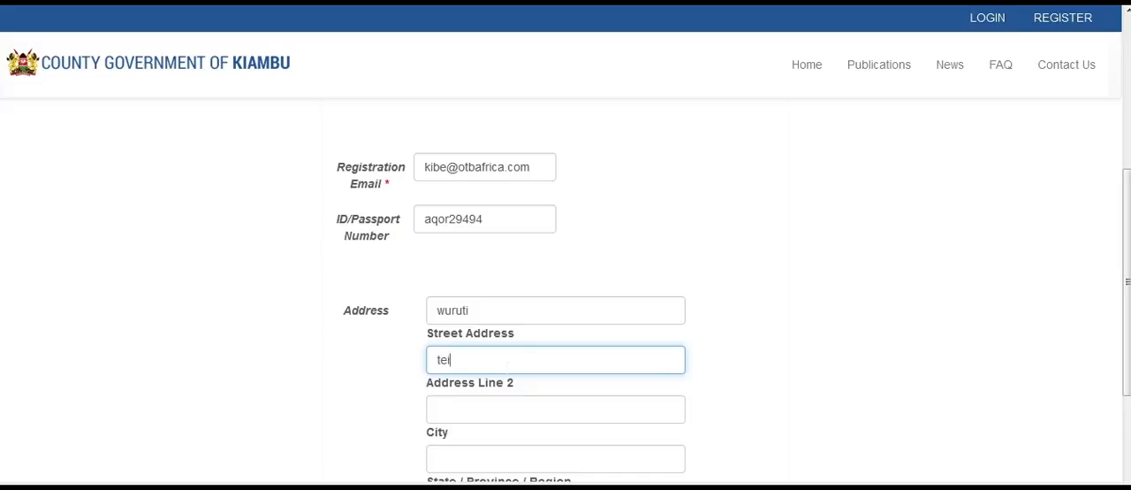
left_click(504, 407)
type("12437")
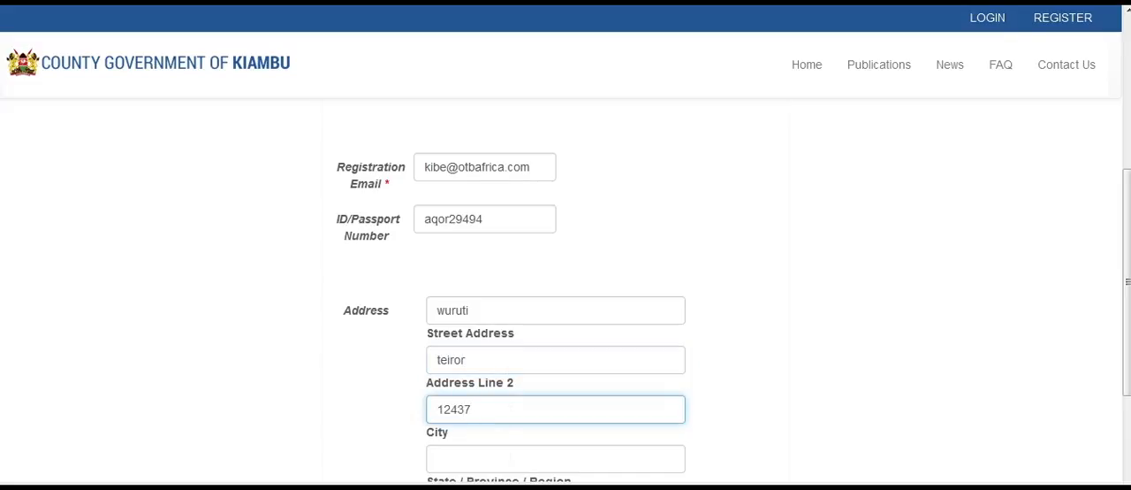
key("Tab")
type("Kiambu")
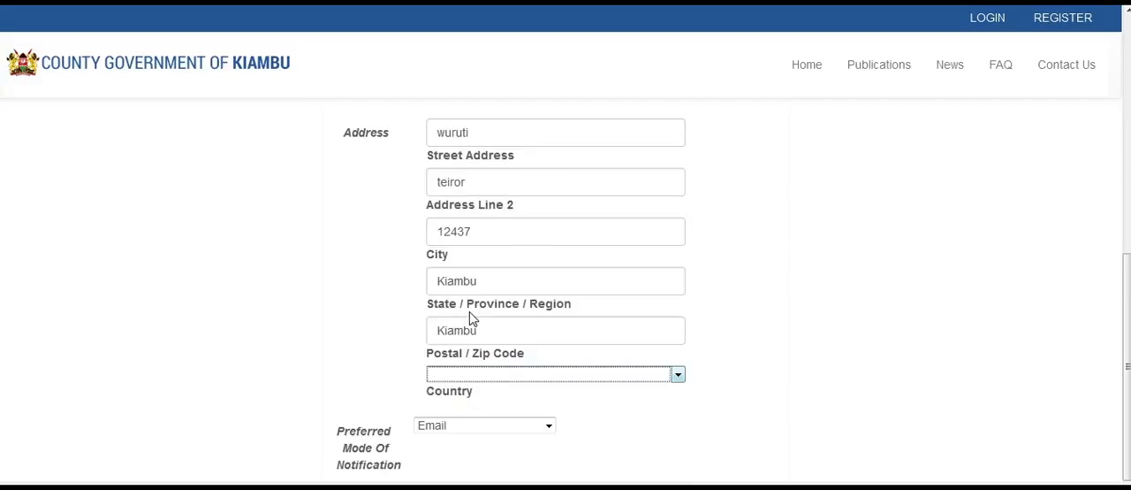
left_click(469, 313)
- Set the preferred mode of notification to Email and submit the additional details
left_click(539, 427)
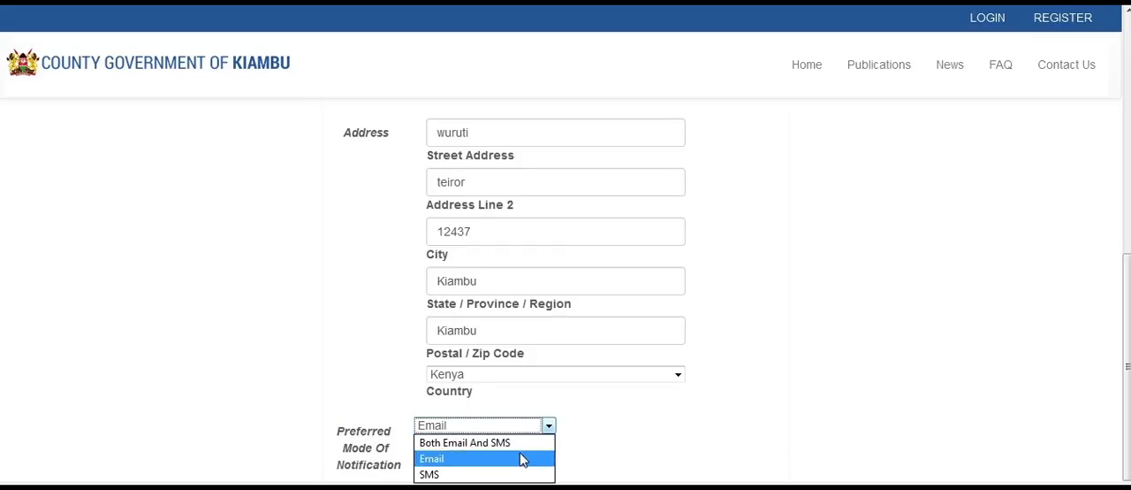
left_click(522, 461)
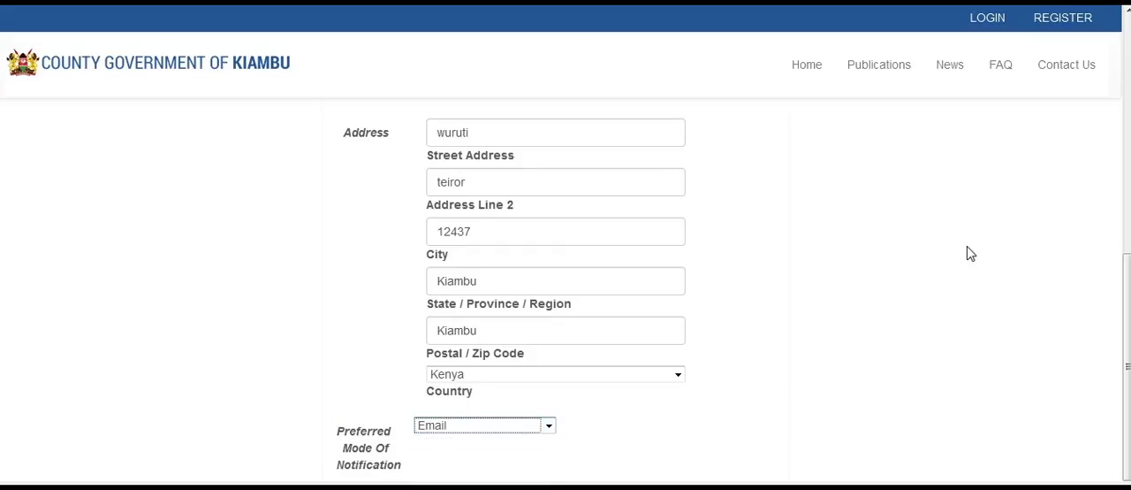
left_click_drag(1125, 257, 1126, 293)
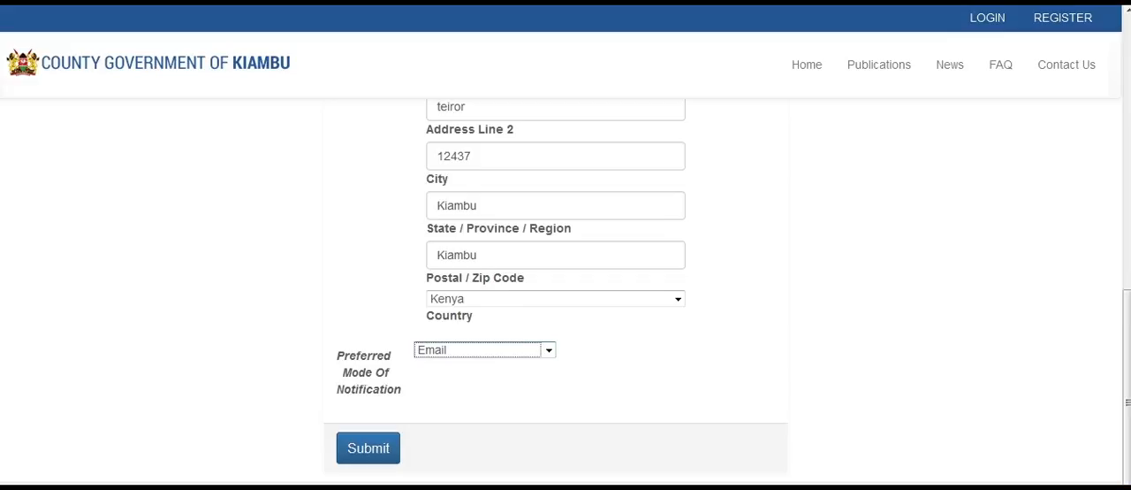
left_click(388, 453)
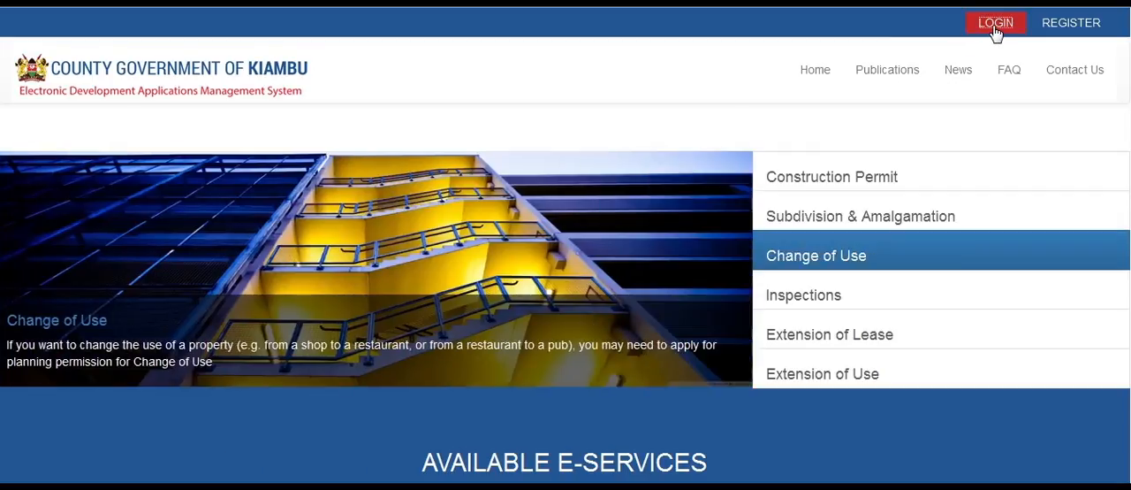
- Open the login page and sign in to eDAMS with the account's username and password
left_click(994, 28)
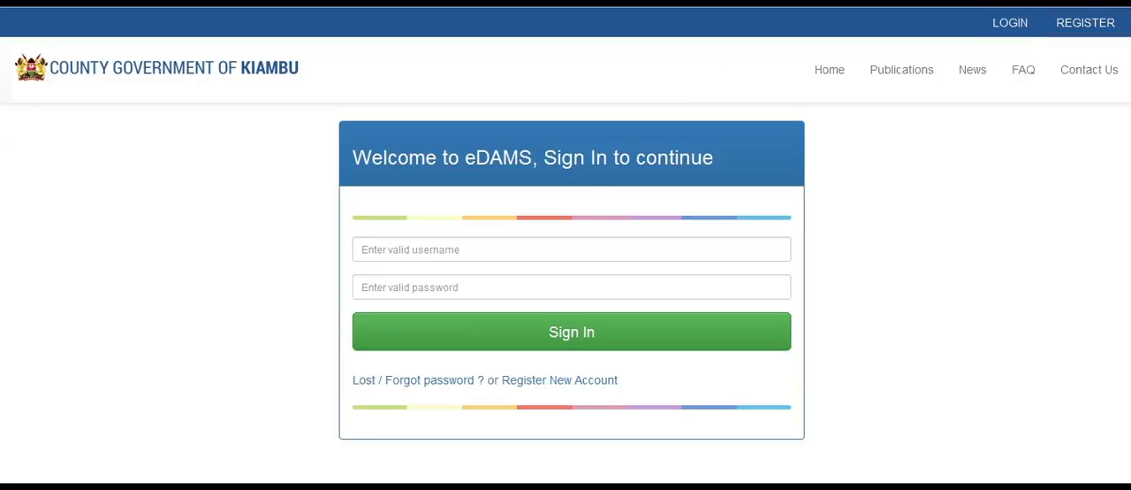
left_click(530, 250)
left_click(513, 269)
left_click(513, 280)
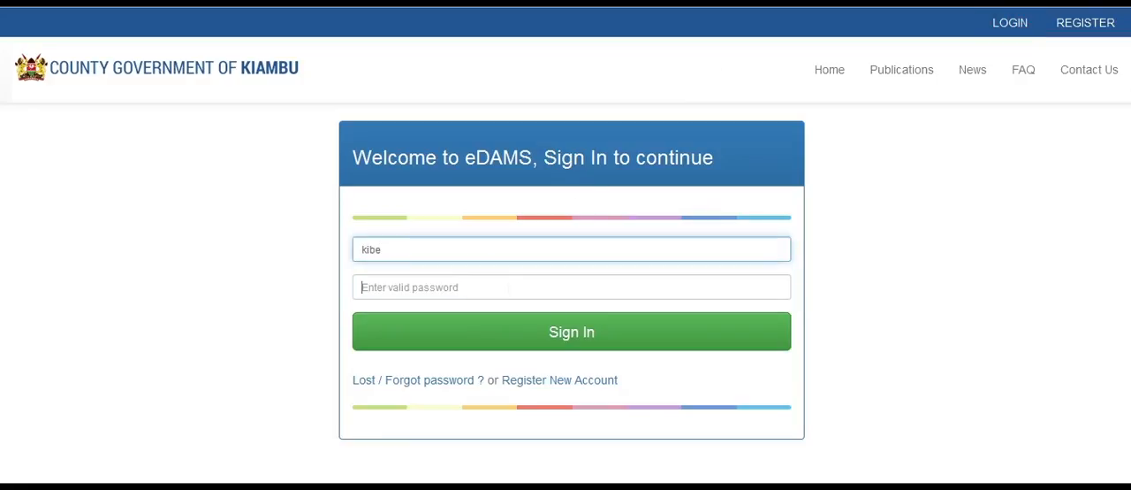
type("******")
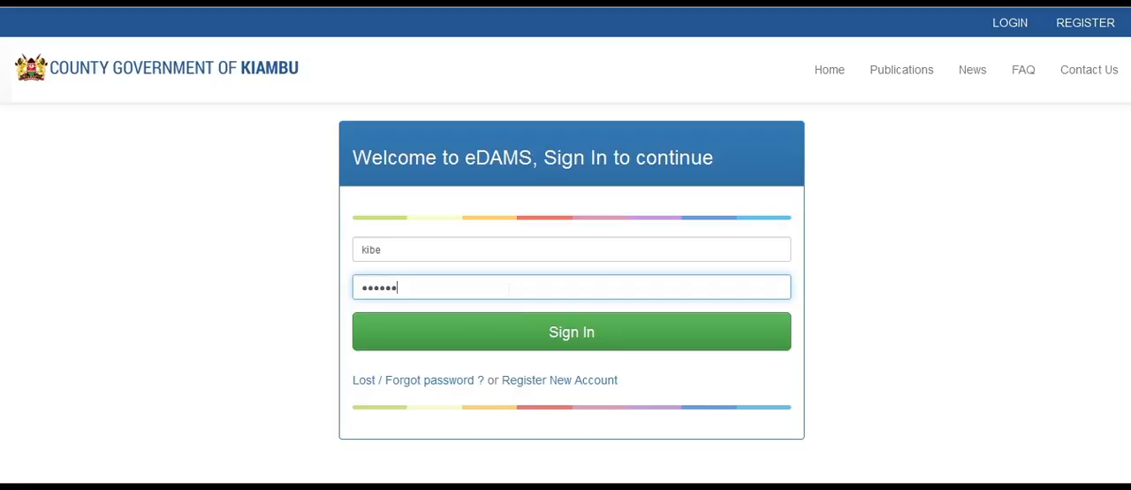
left_click(520, 334)
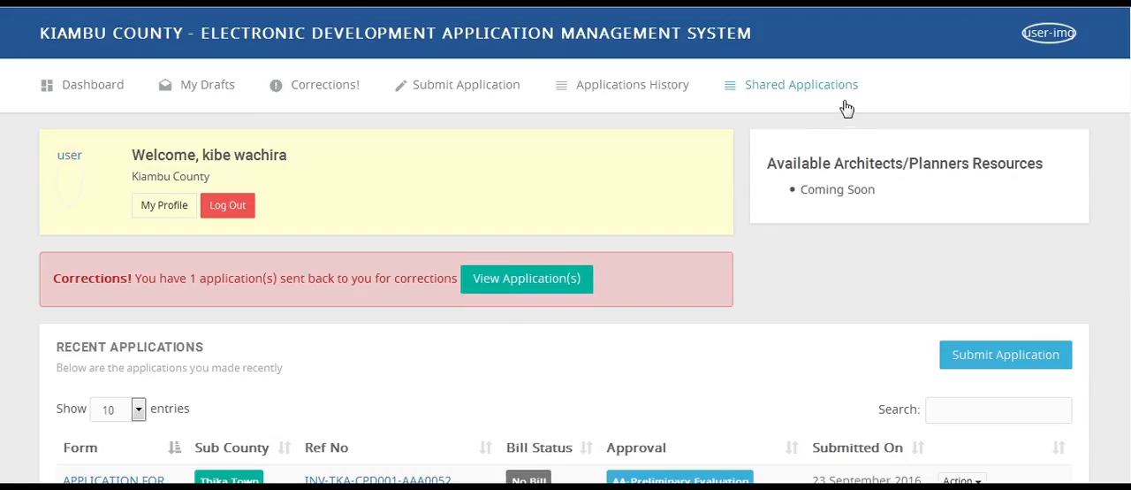
left_click(1086, 41)
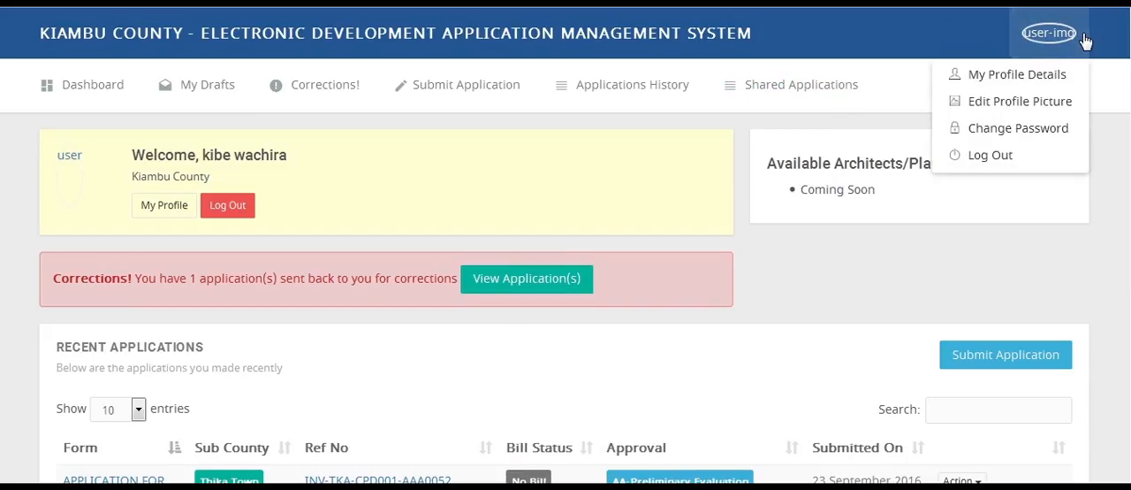
left_click(1054, 158)
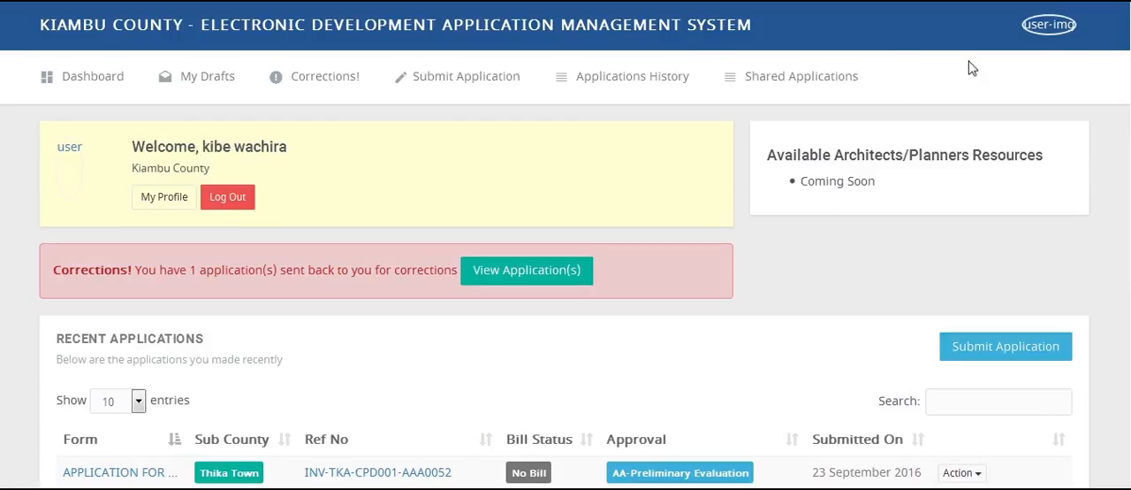
- Open the account's profile details and update the basic details
left_click(1069, 32)
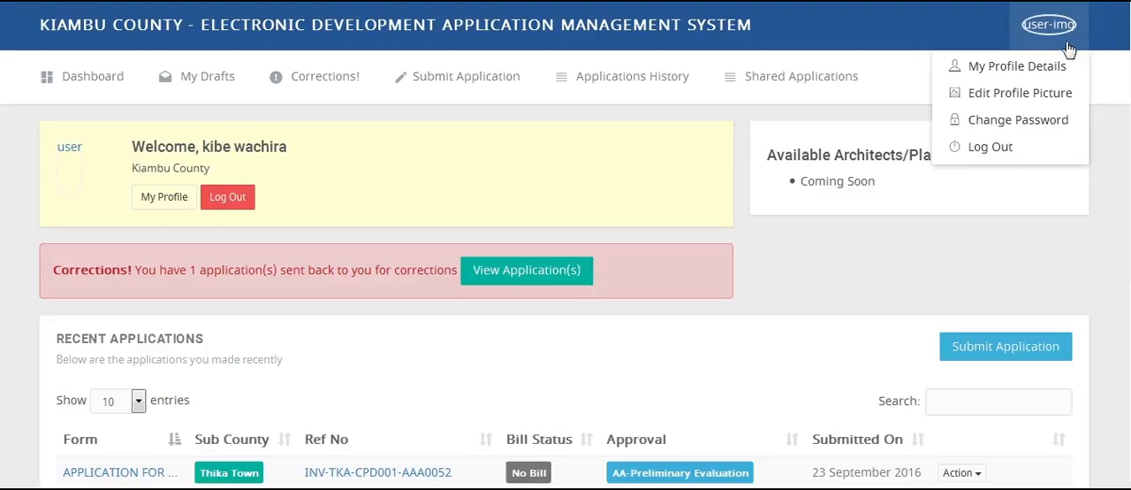
left_click(1065, 69)
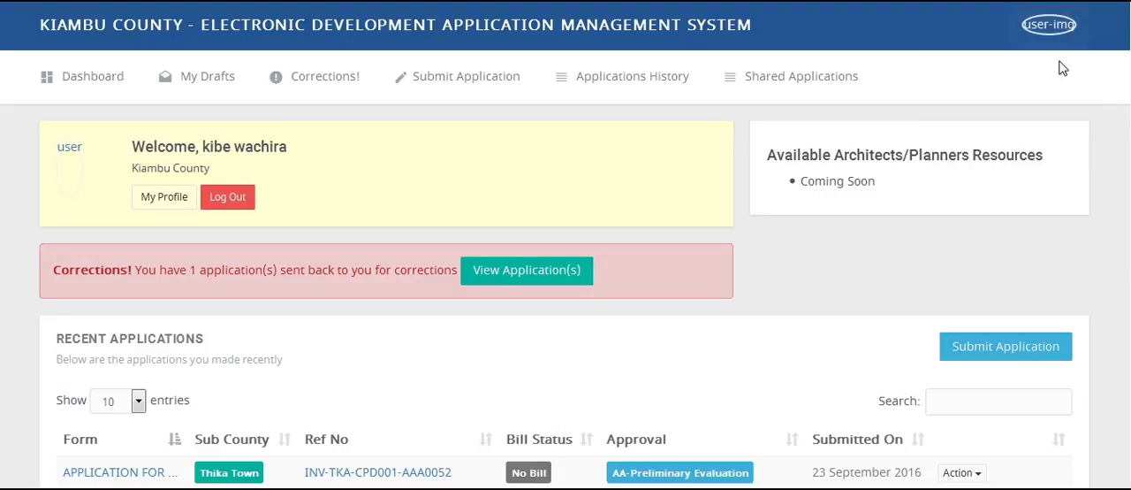
left_click(146, 378)
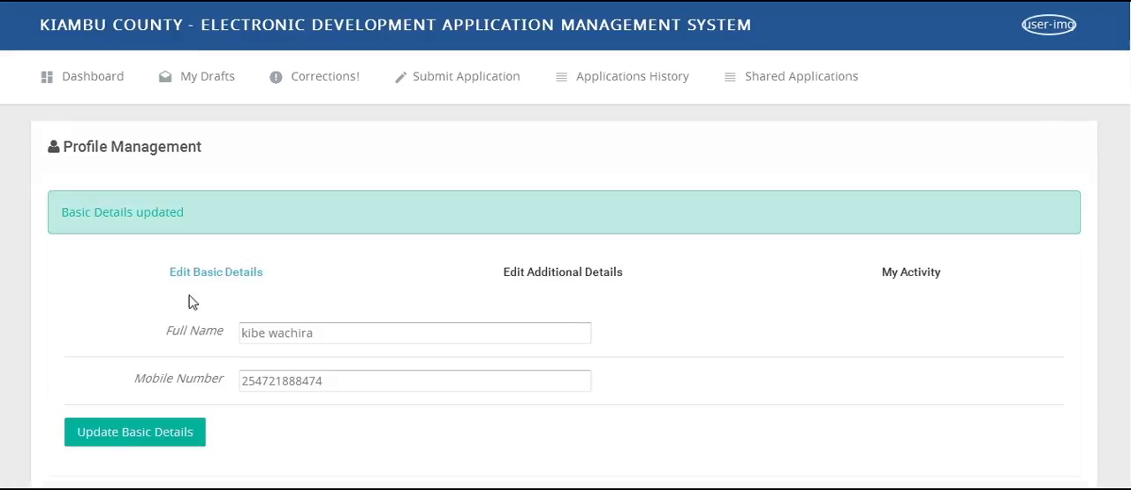
- Open the profile picture editor and submit the profile picture update
left_click(1071, 32)
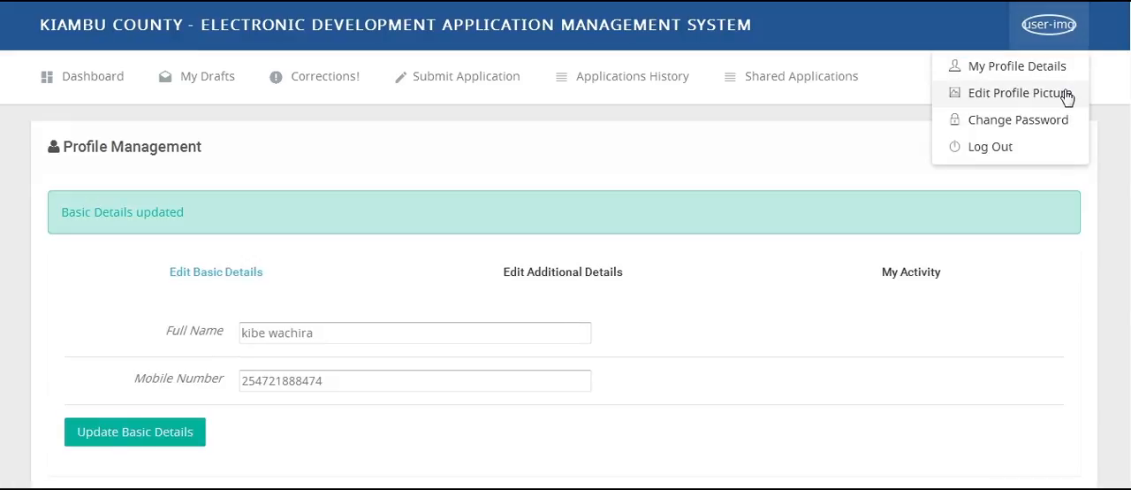
left_click(1067, 95)
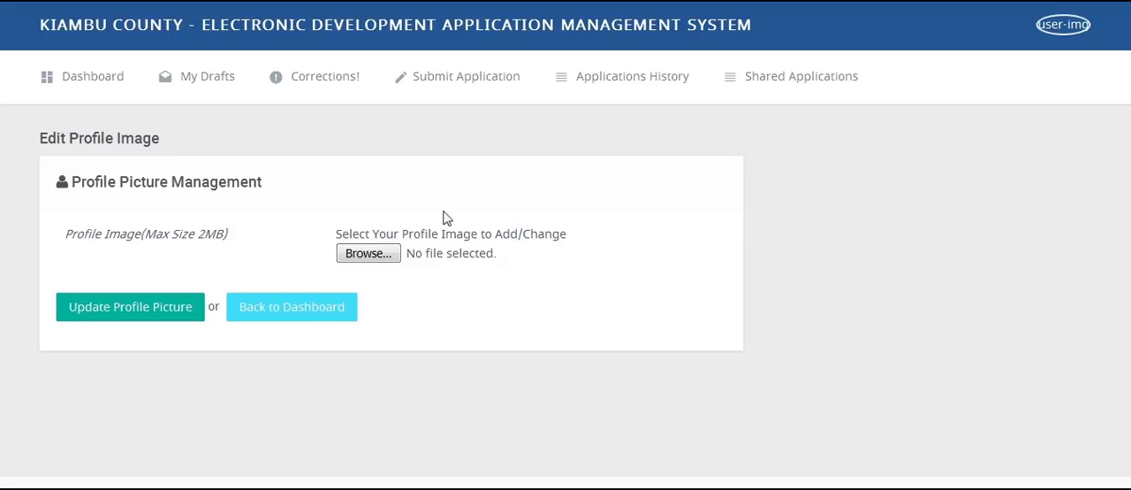
left_click(168, 307)
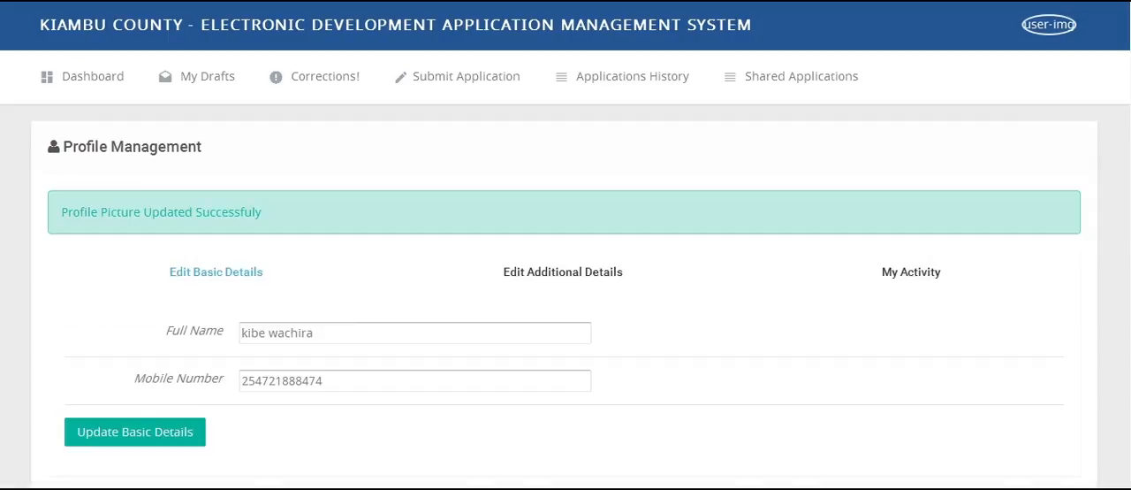
- Change the account password by entering and confirming a new password, and submit the reset
left_click(1052, 25)
left_click(1043, 121)
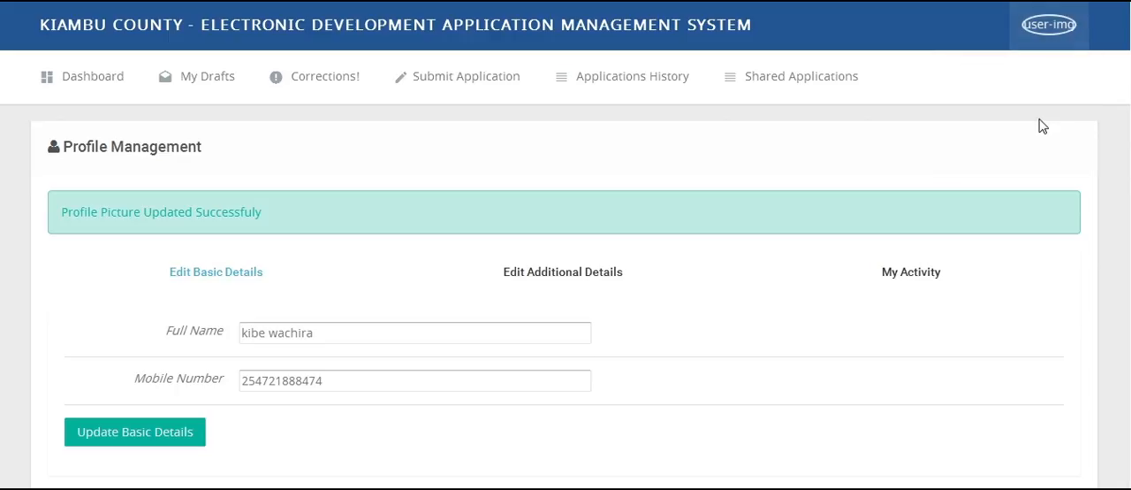
left_click(378, 217)
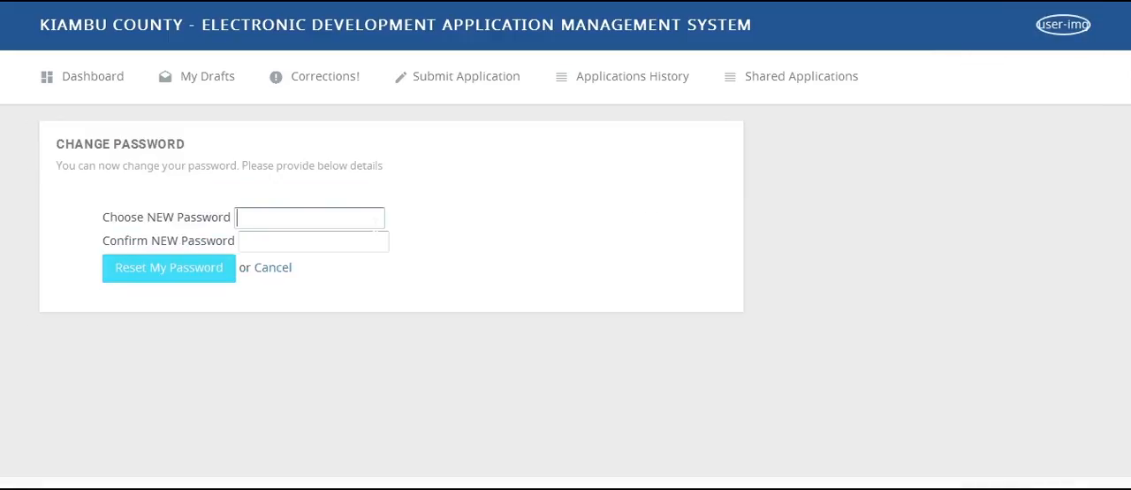
type("******")
key("Tab")
type("******")
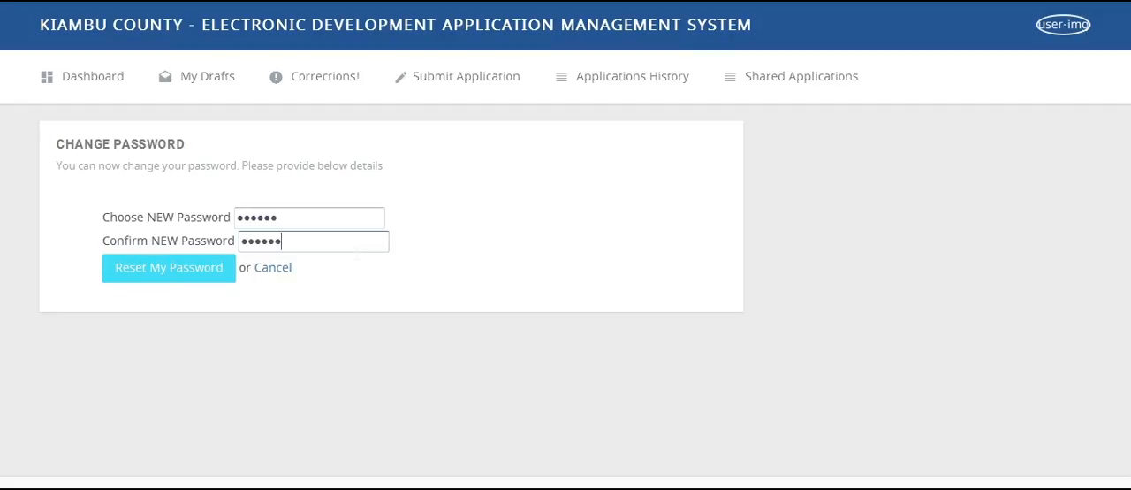
left_click(206, 277)
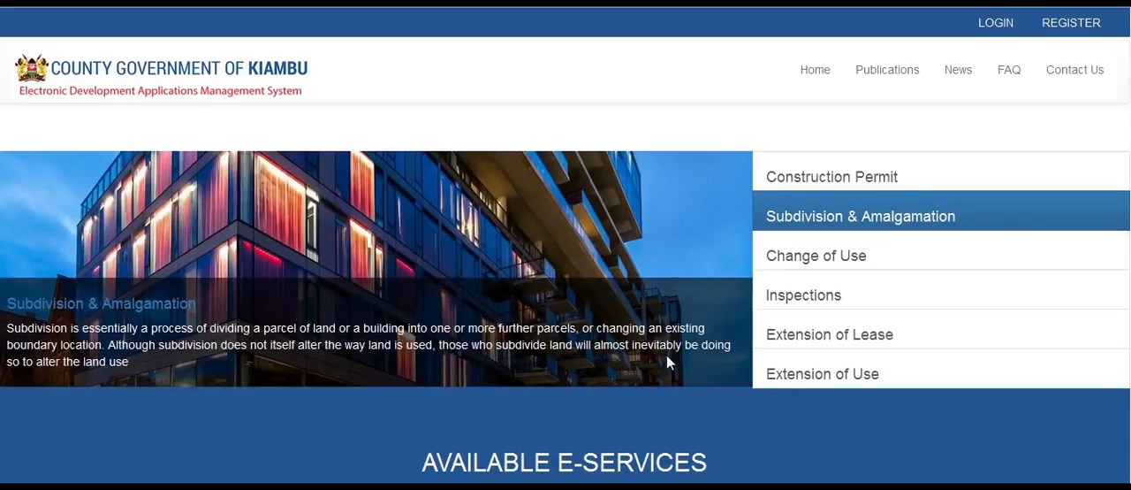
- Open the eDAMS login page and sign in with the account's username and password
left_click(995, 26)
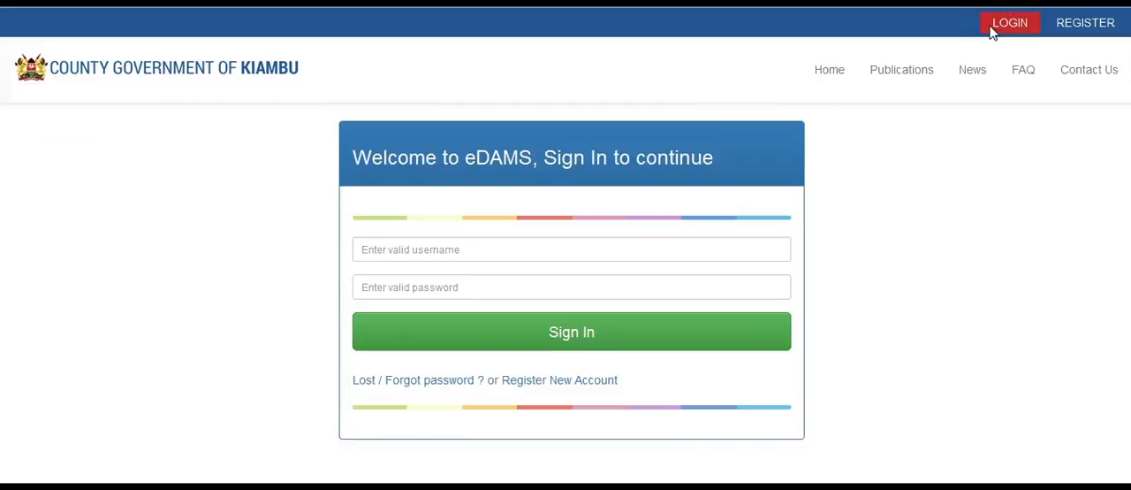
left_click(515, 250)
left_click(515, 269)
key("Tab")
type("•••")
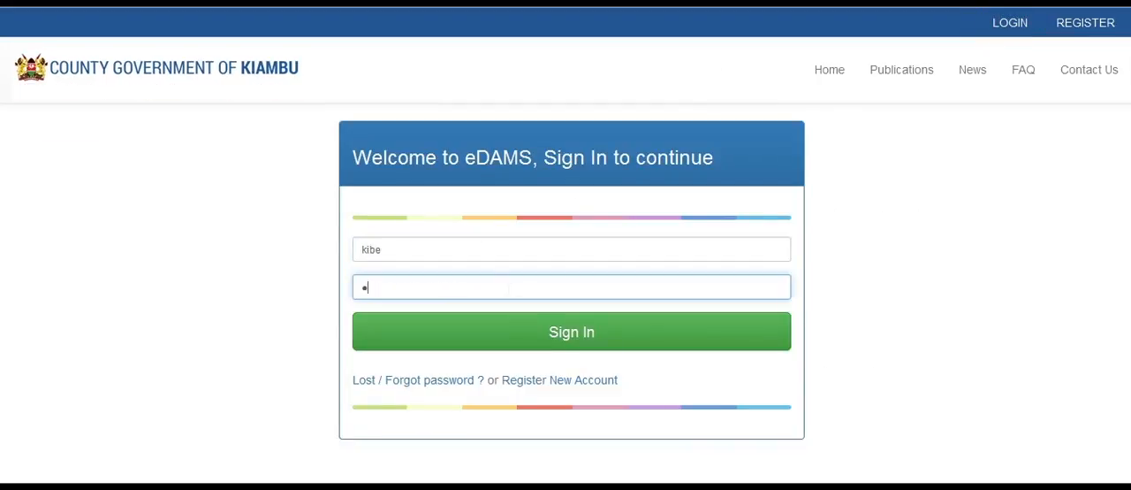
type("•••")
left_click(521, 333)
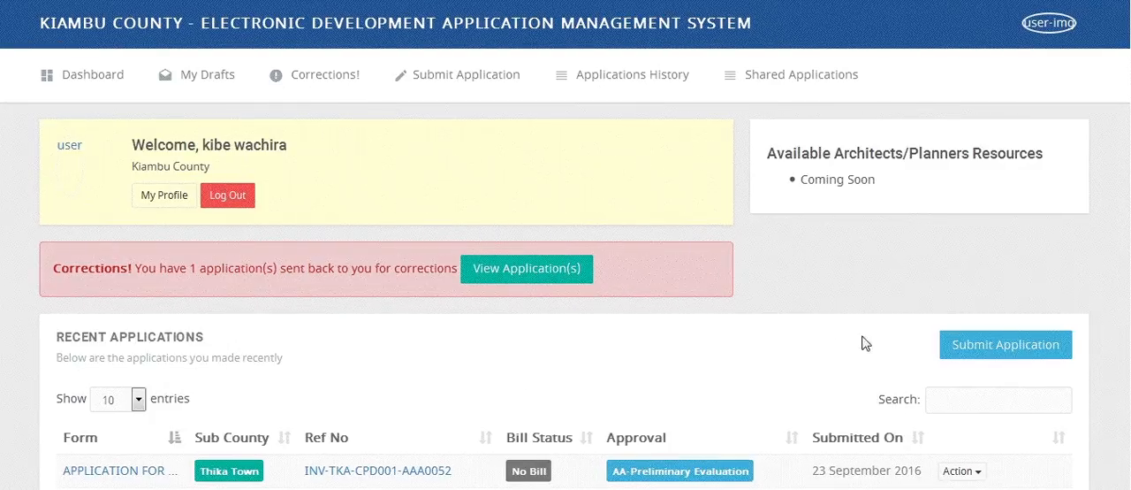
- Look through the dashboard's list of recent applications with their bill status and approval stage
scroll(564, 301, "down", 3)
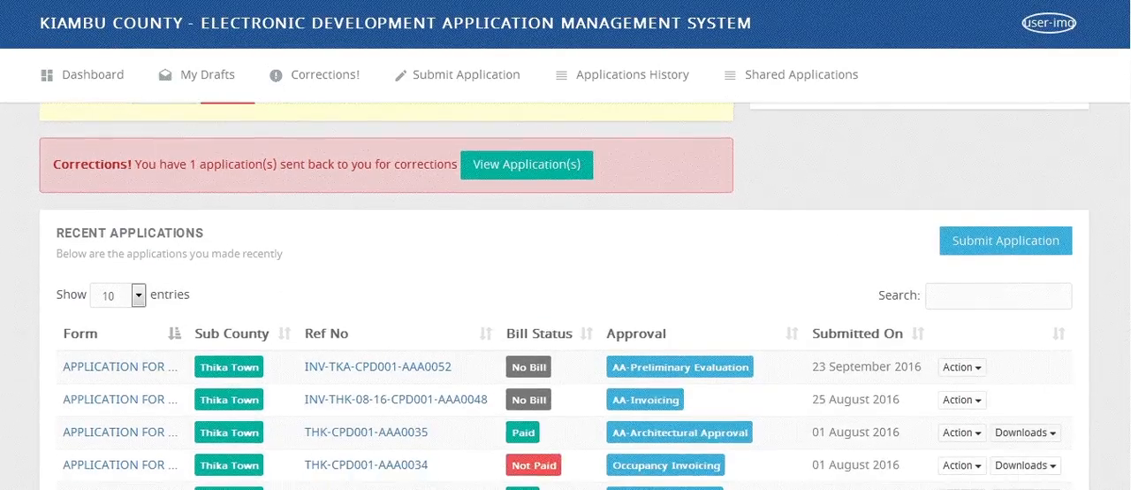
scroll(564, 300, "down", 2)
scroll(564, 301, "up", 3)
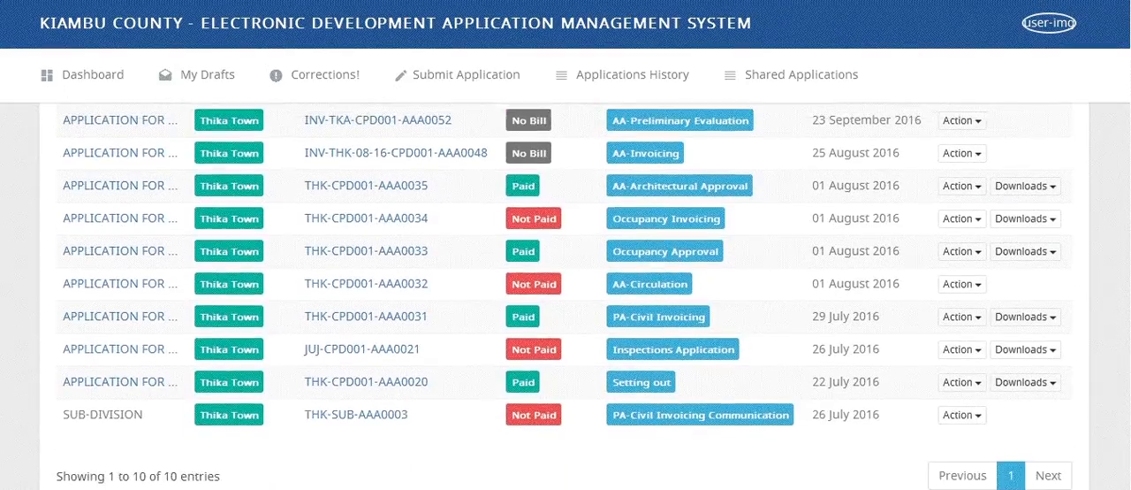
scroll(564, 300, "up", 2)
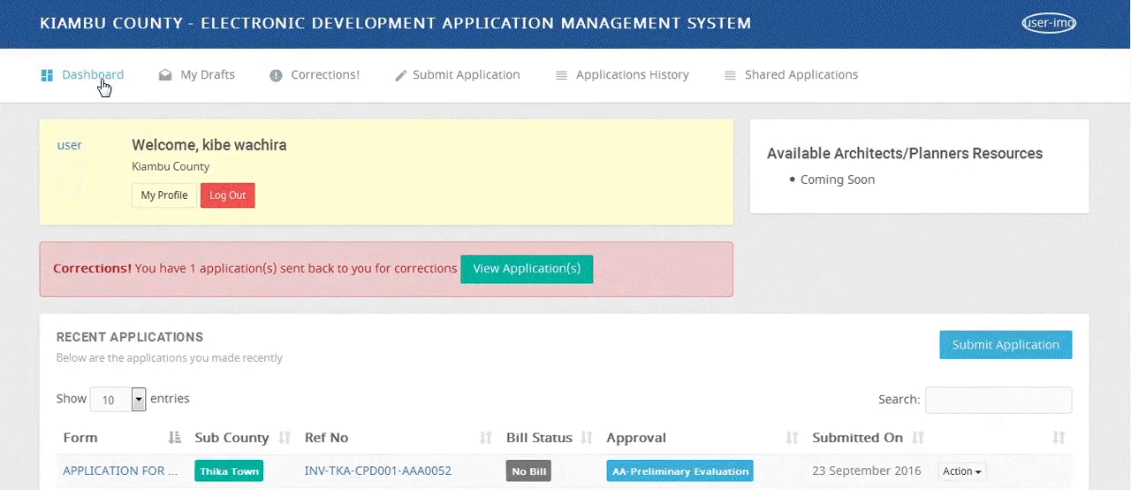
- Examine the drafts, corrections, application submission, applications history and shared applications pages
left_click(212, 86)
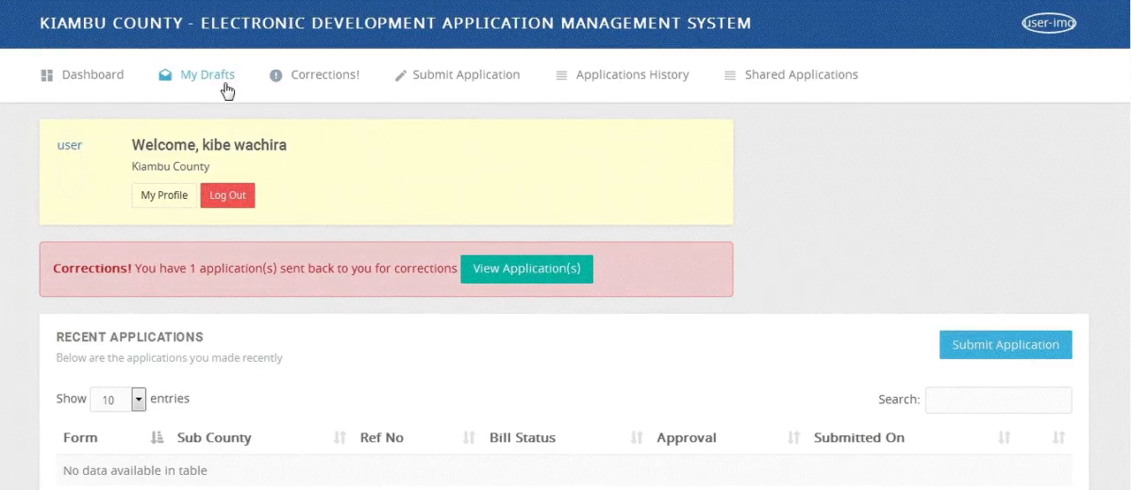
left_click(306, 90)
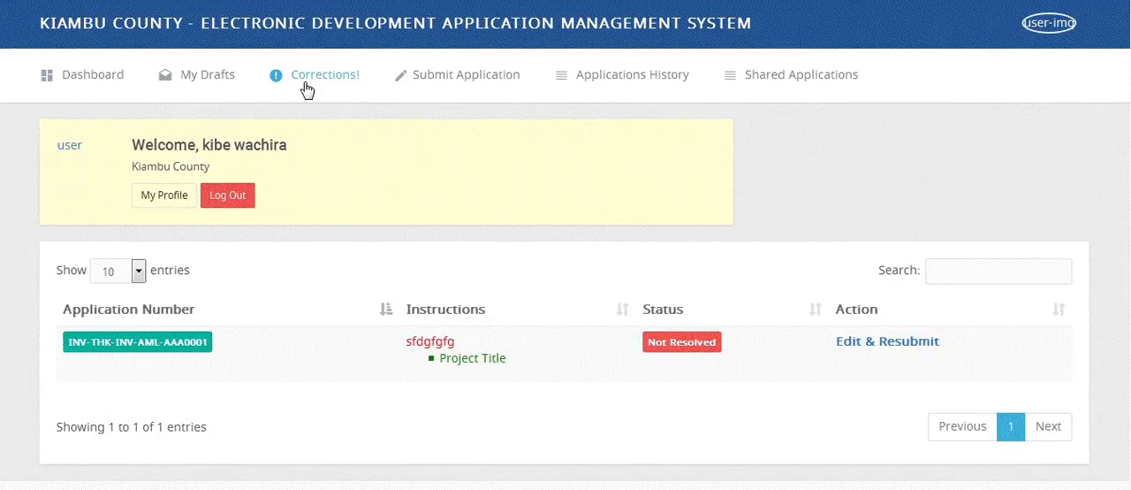
left_click(484, 92)
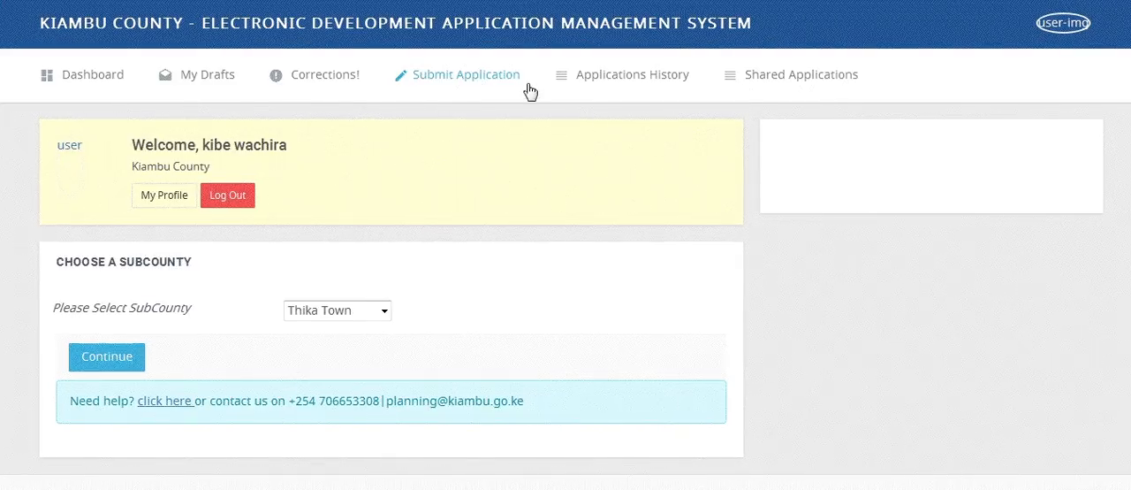
left_click(600, 90)
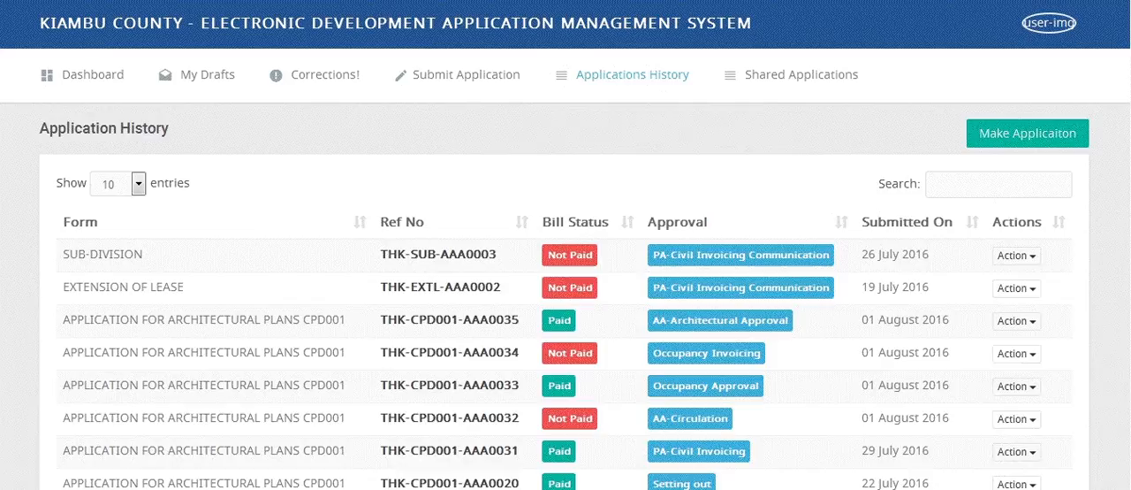
scroll(566, 300, "down", 1)
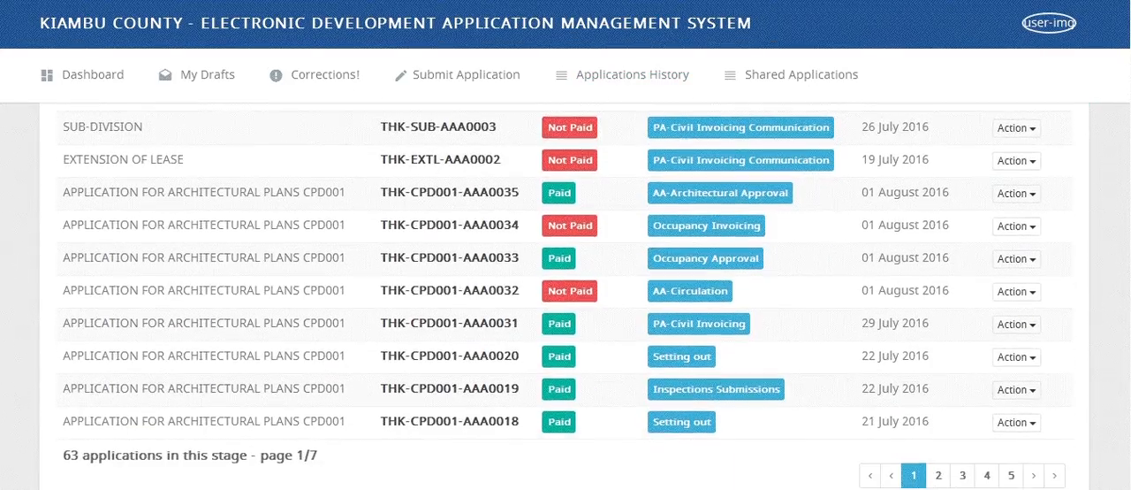
scroll(566, 300, "up", 1)
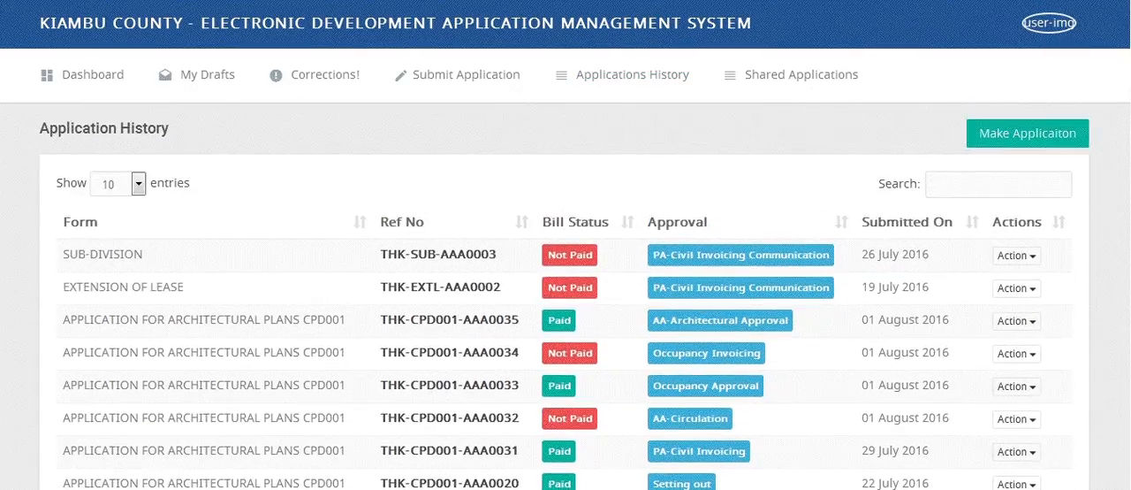
left_click(800, 74)
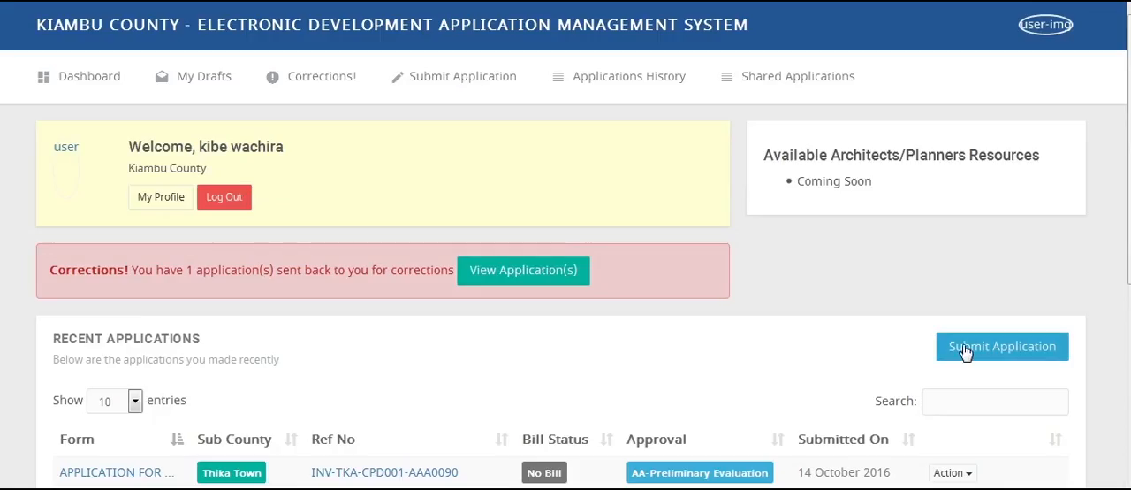
- Start submitting a new application, select its subcounty and continue to the application categories
left_click(965, 349)
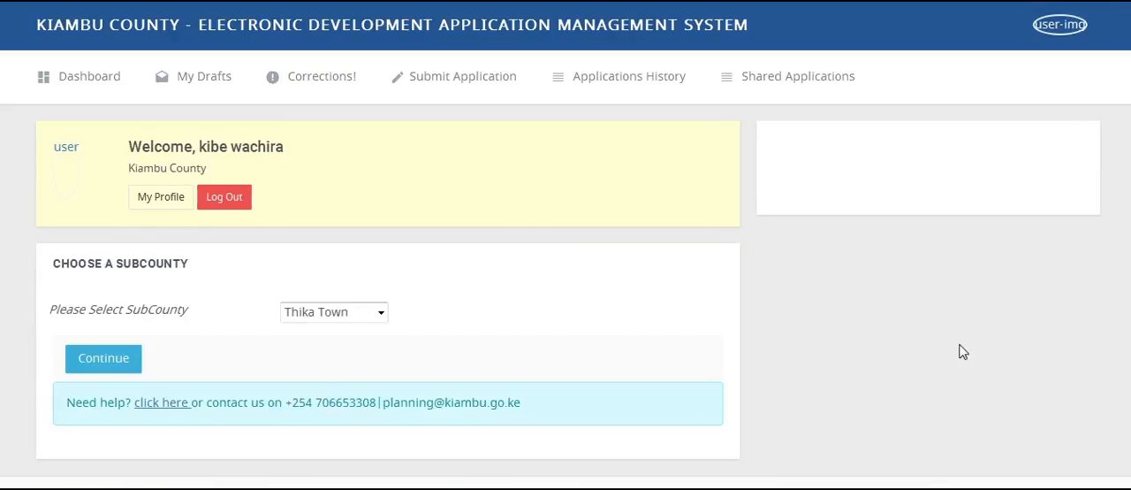
left_click(366, 310)
left_click(353, 346)
left_click(368, 316)
left_click(366, 331)
left_click(124, 368)
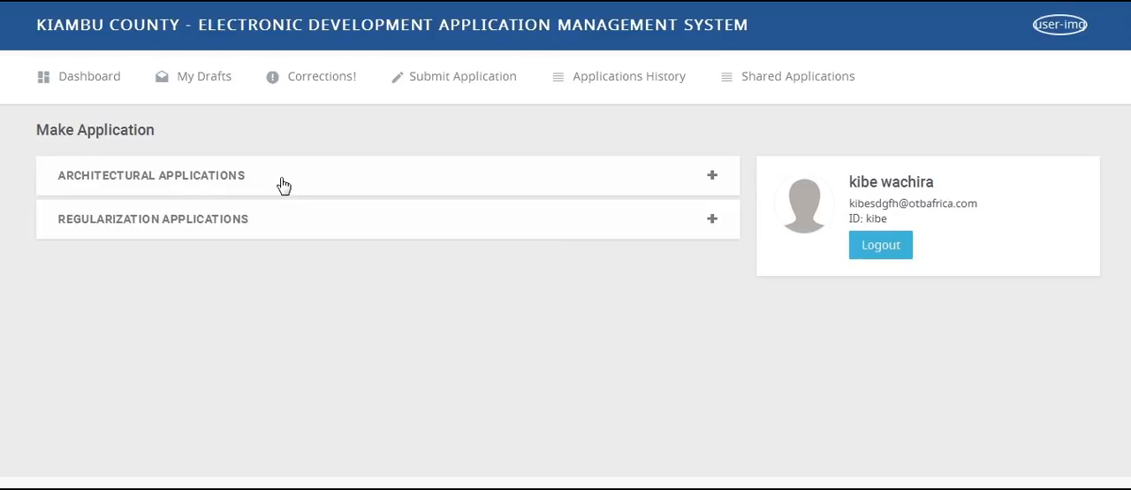
- Choose APPLICATION FOR ARCHITECTURAL PLANS CPD001 under the architectural applications and start applying
left_click(282, 178)
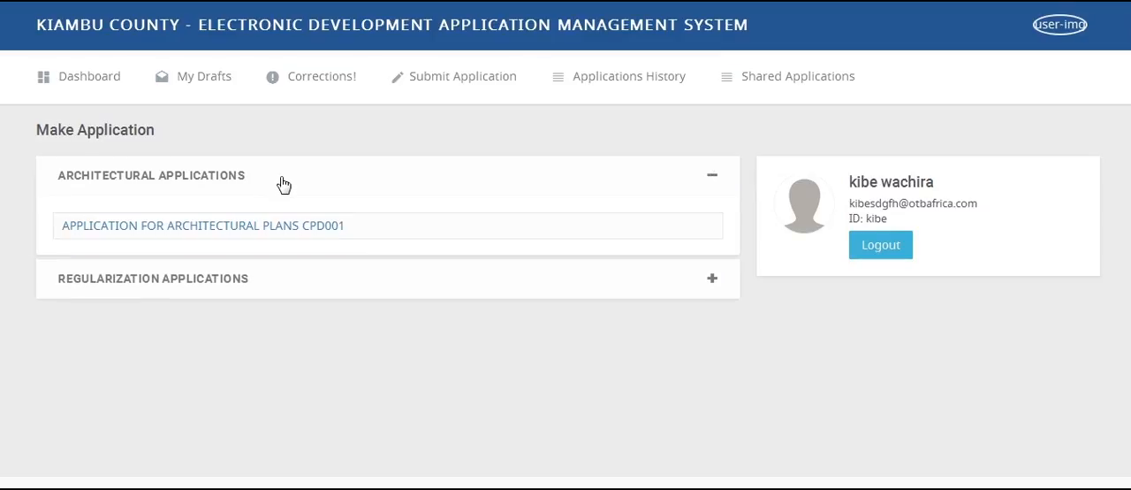
left_click(288, 231)
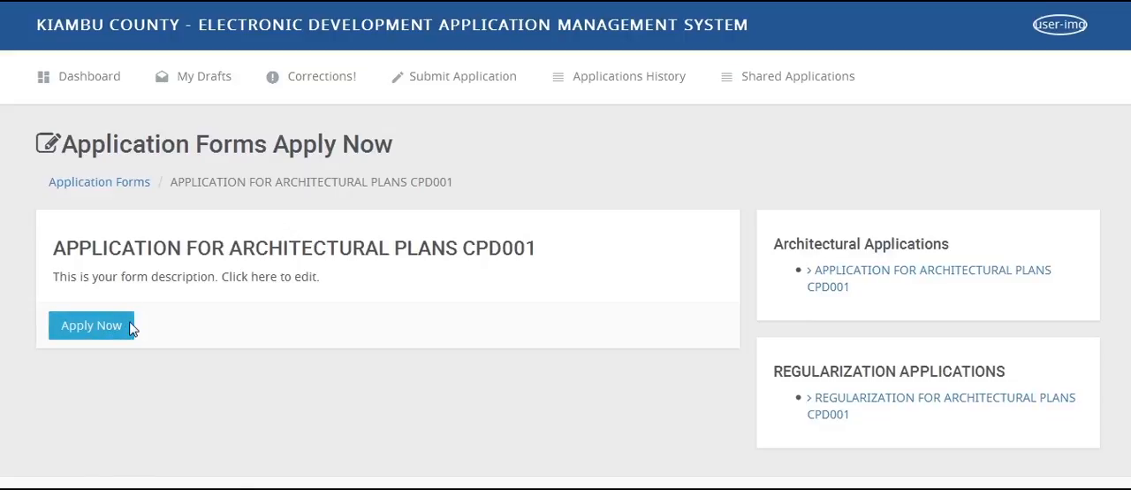
left_click(130, 327)
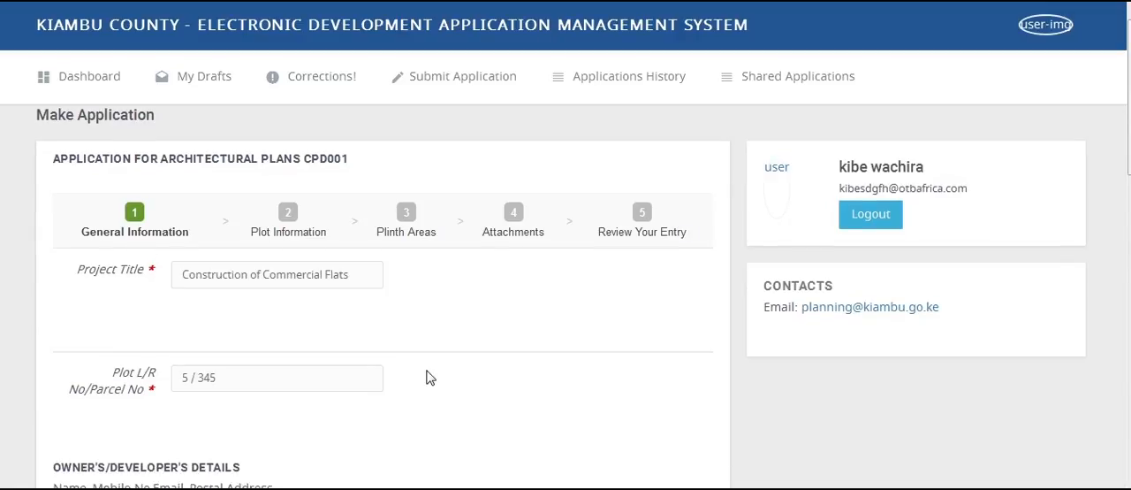
- Enter the owner/developer's postal address in the general information section of the application
left_click_drag(1129, 132, 1129, 246)
left_click(357, 419)
type("Town")
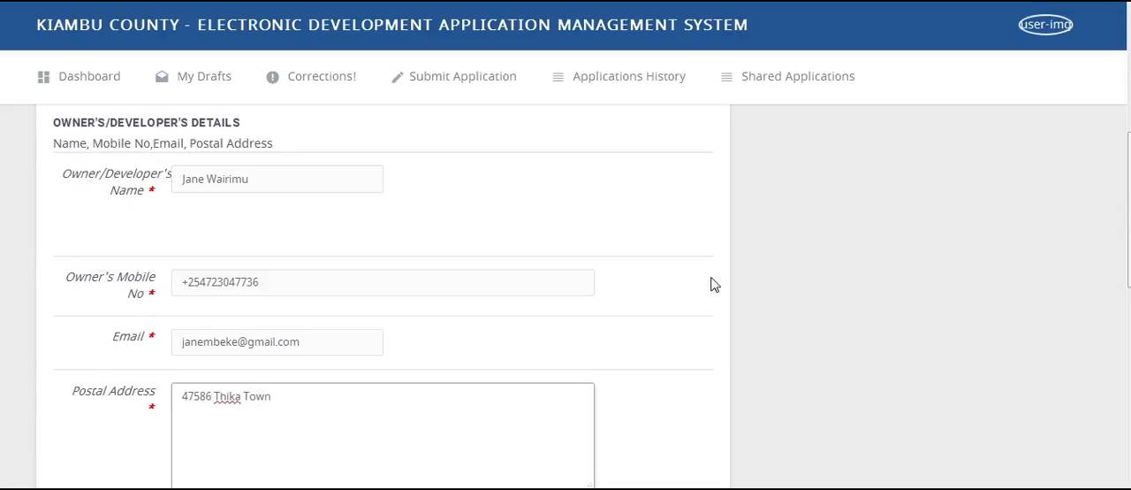
- Complete the remaining general information with County Government leasehold tenure, lease date 2016-10-04 and 20 years remaining, and continue to the plot information
left_click_drag(1129, 173, 1129, 194)
key("BackSpace")
key("BackSpace")
key("BackSpace")
key("BackSpace")
scroll(363, 411, "down", 10)
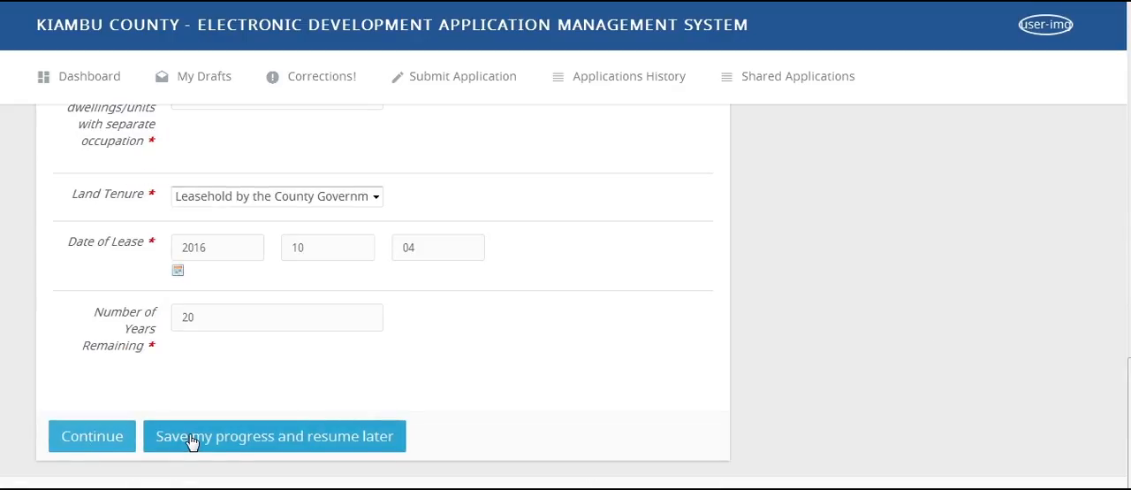
left_click(113, 438)
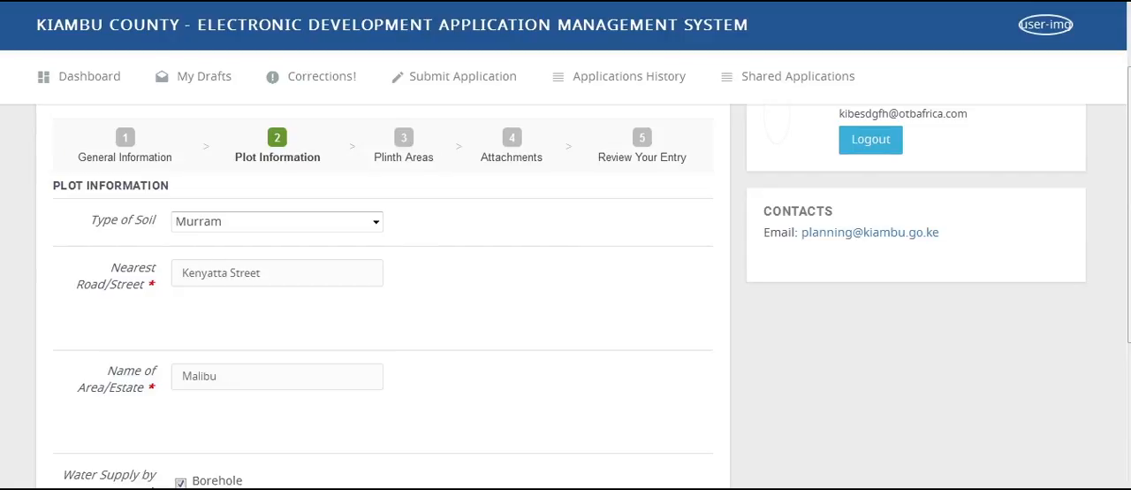
- Keep Murram as the soil type and Borehole as the water supply in the plot information, and continue to the plinth areas
left_click(376, 226)
left_click(375, 226)
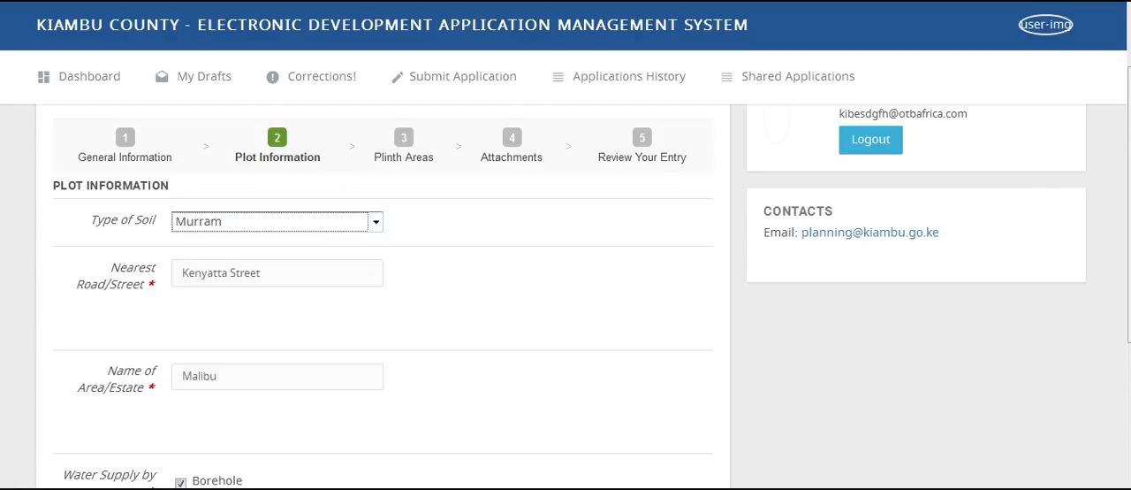
left_click(269, 377)
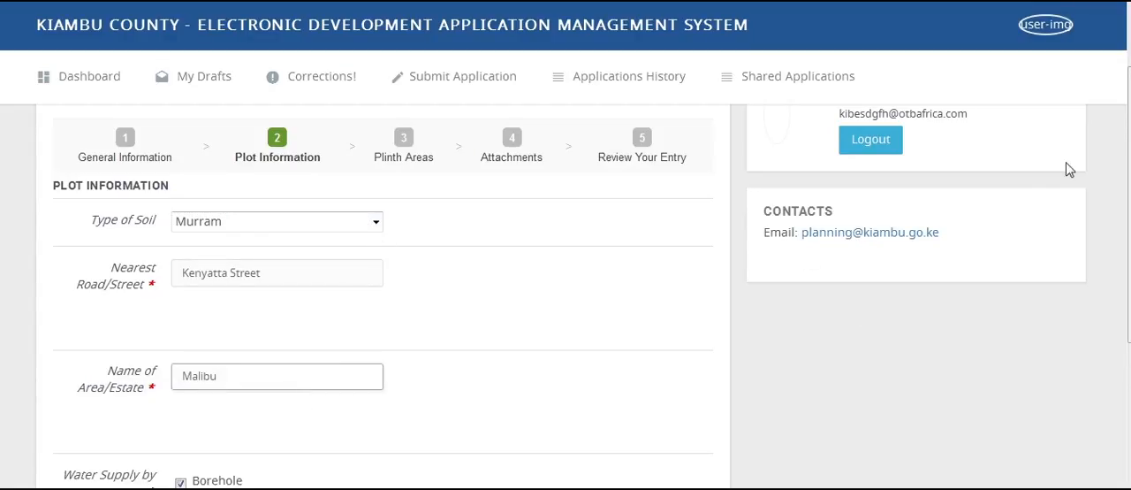
left_click_drag(1129, 168, 1130, 179)
scroll(406, 221, "down", 3)
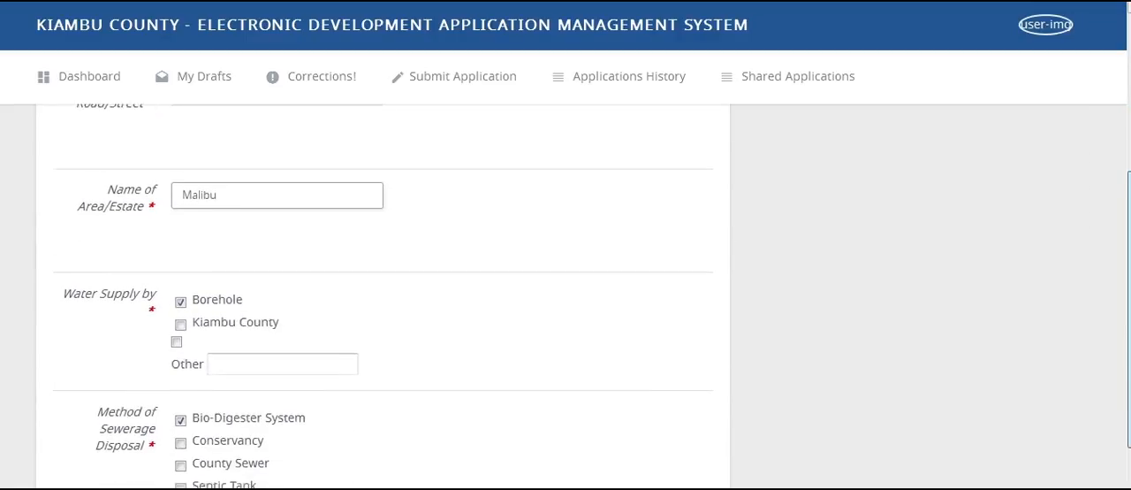
left_click(184, 338)
left_click(185, 339)
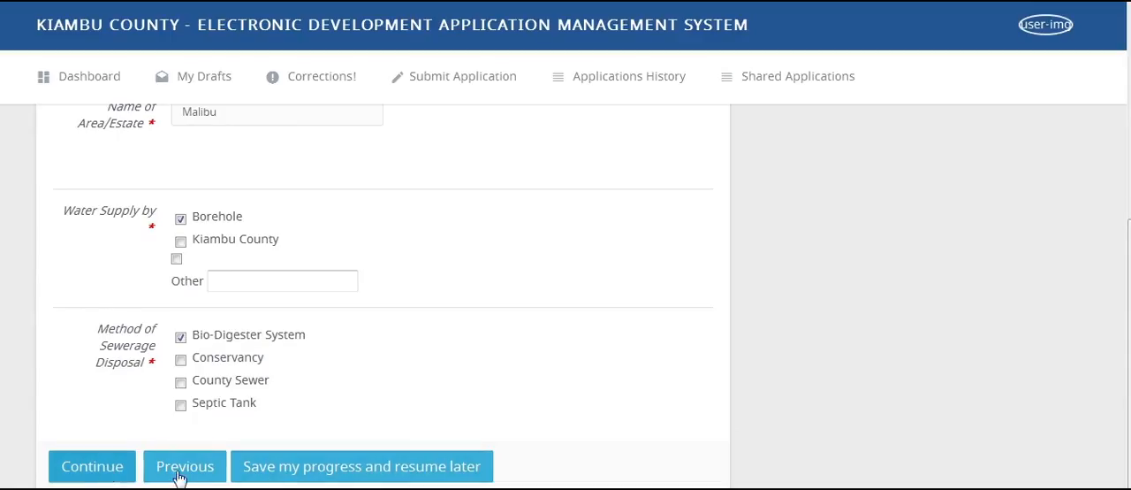
left_click(97, 468)
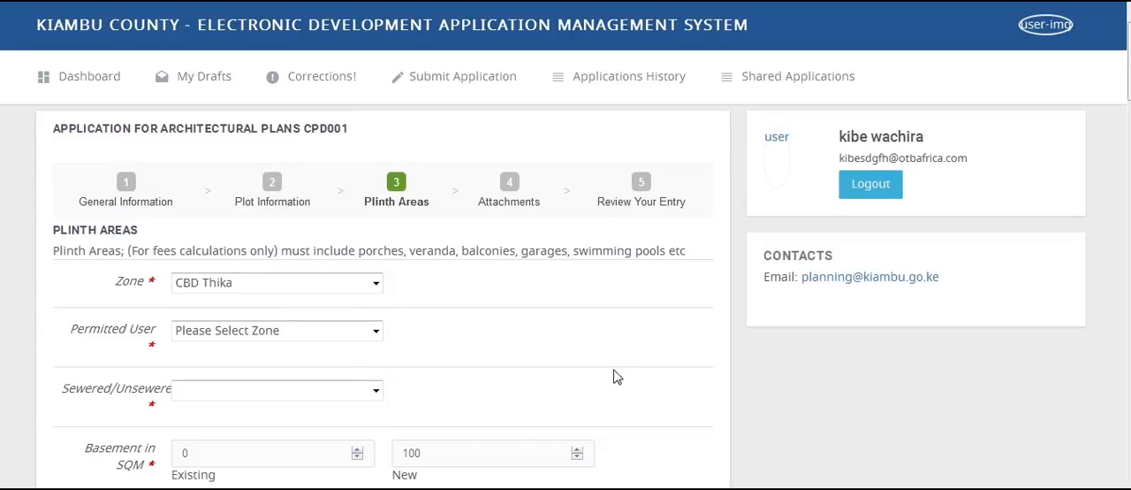
- Set the zone to CBD Thika, the permitted user to Offices and the sewerage status to Sewered in the plinth areas section
left_click(376, 283)
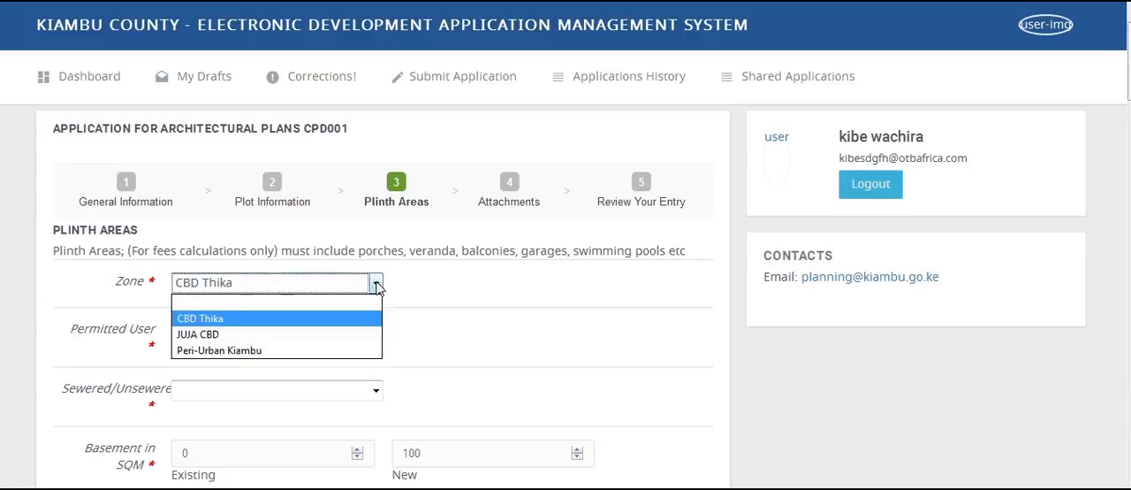
left_click(351, 321)
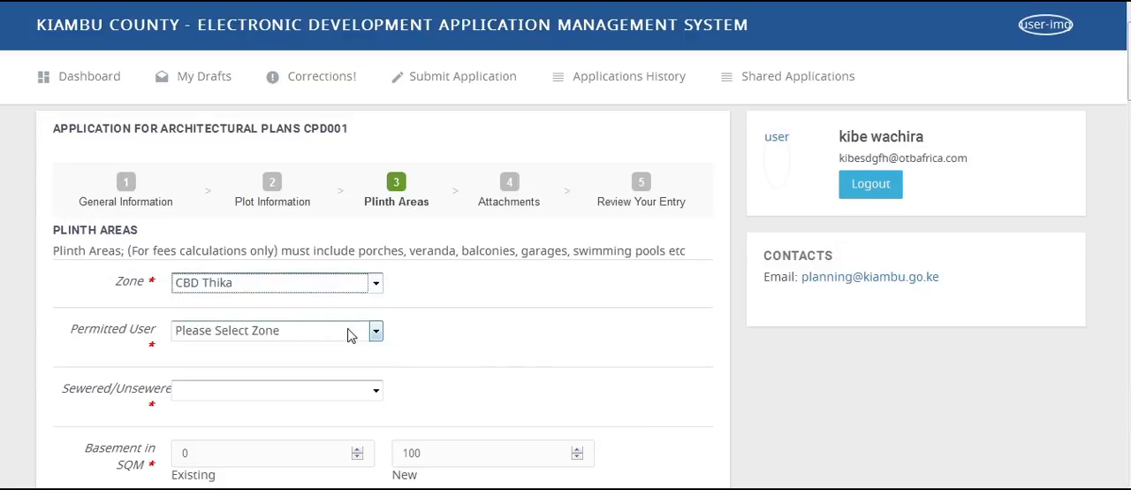
left_click(350, 329)
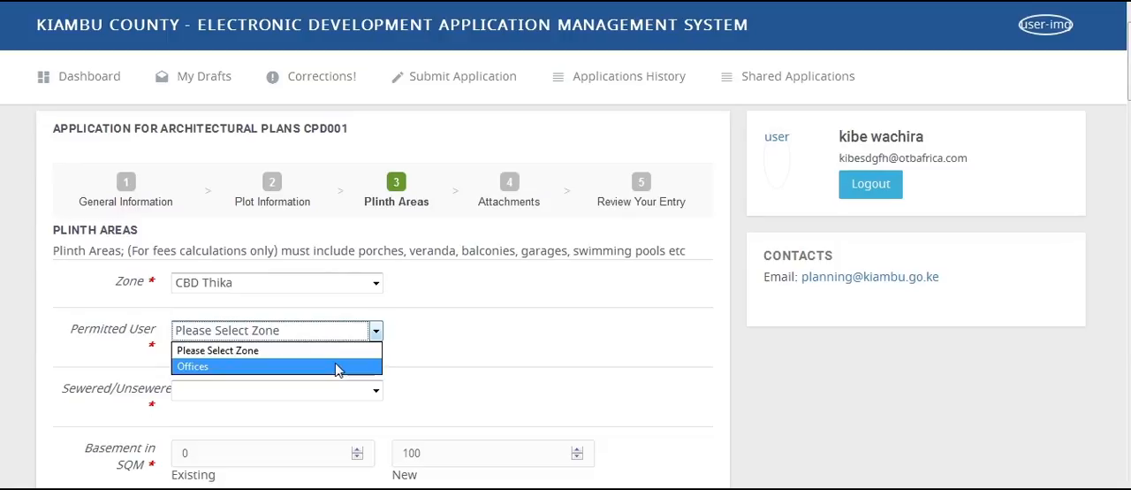
left_click(337, 365)
left_click(335, 390)
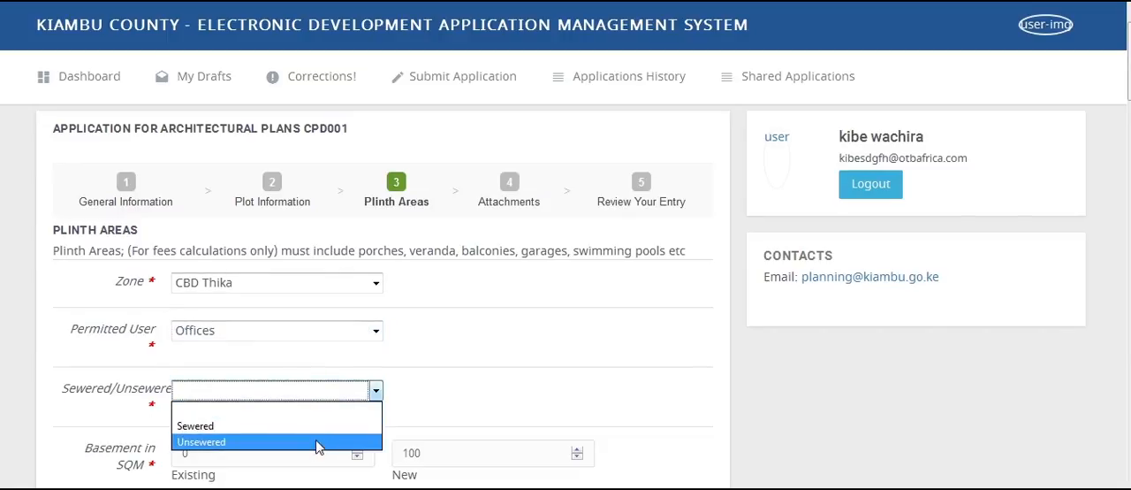
left_click(319, 427)
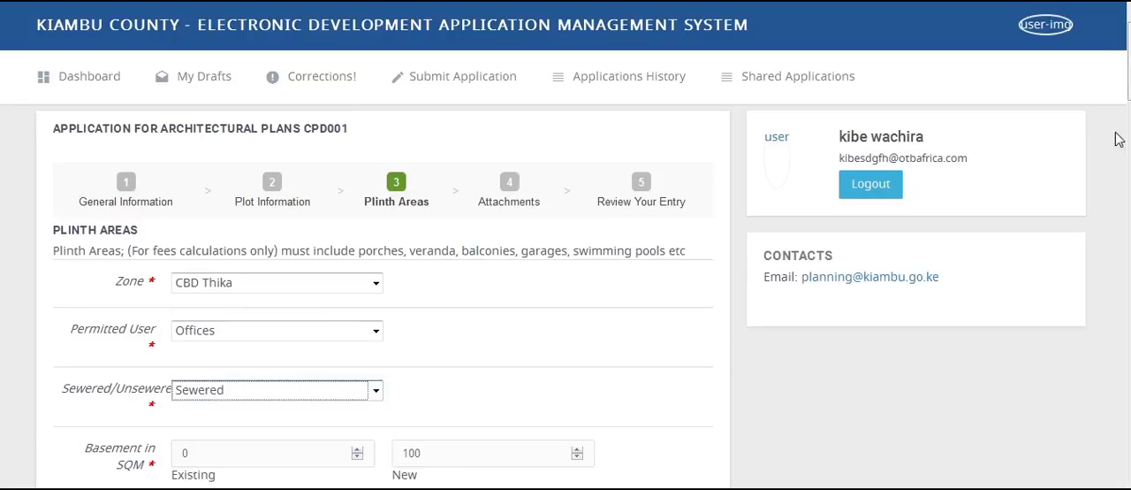
- Check the floor areas, and update the existing, new and grand total plinth areas and the total footprint
scroll(565, 300, "down", 4)
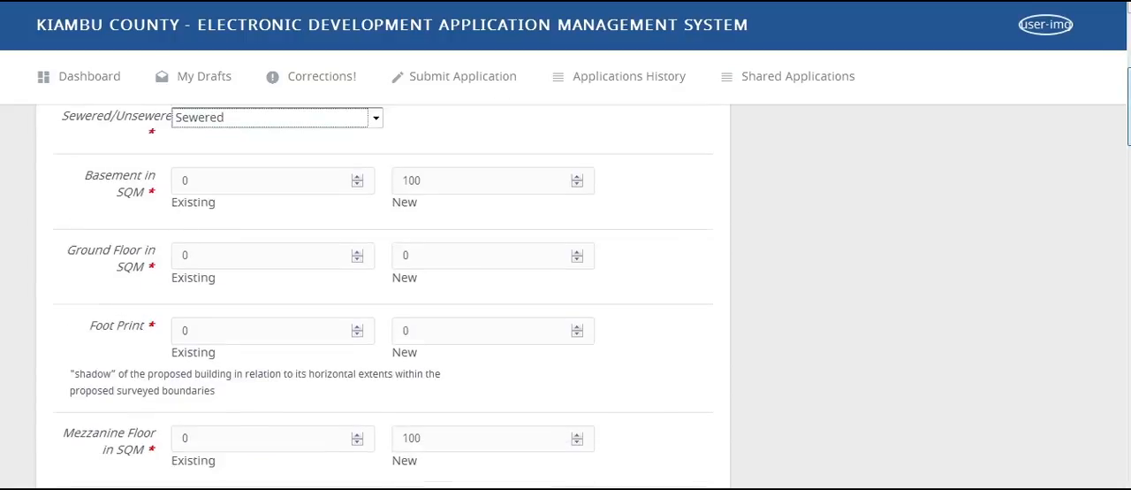
left_click(512, 160)
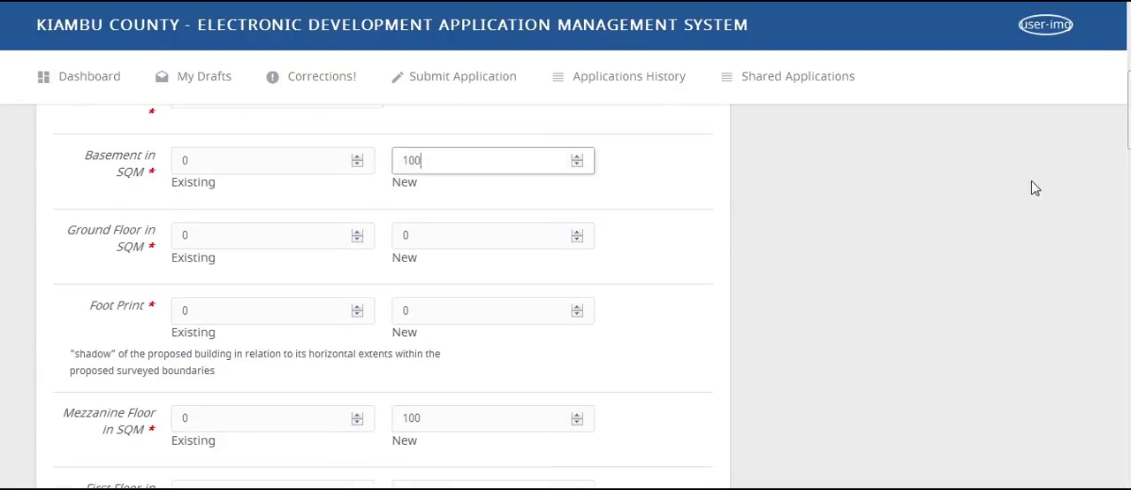
scroll(606, 273, "down", 8)
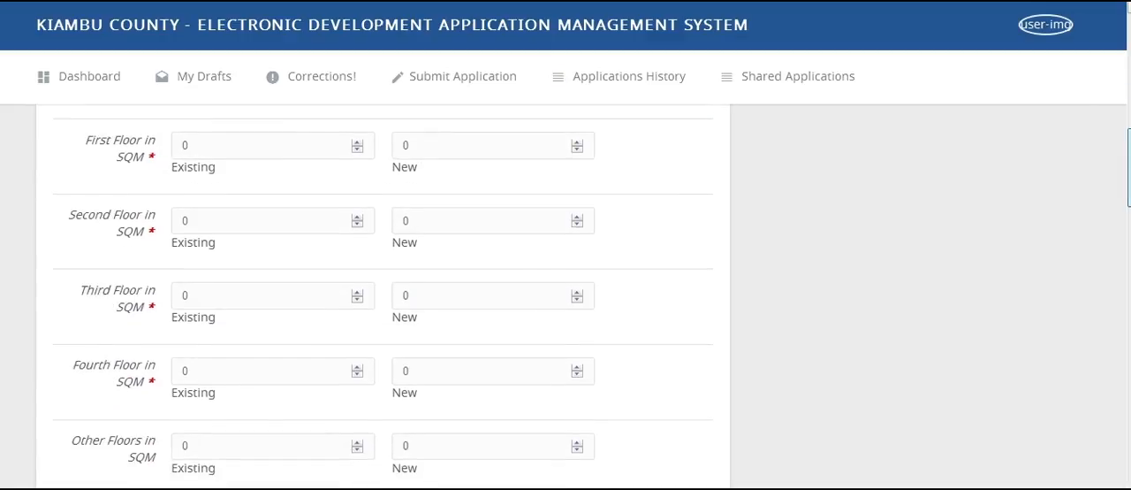
scroll(383, 294, "up", 8)
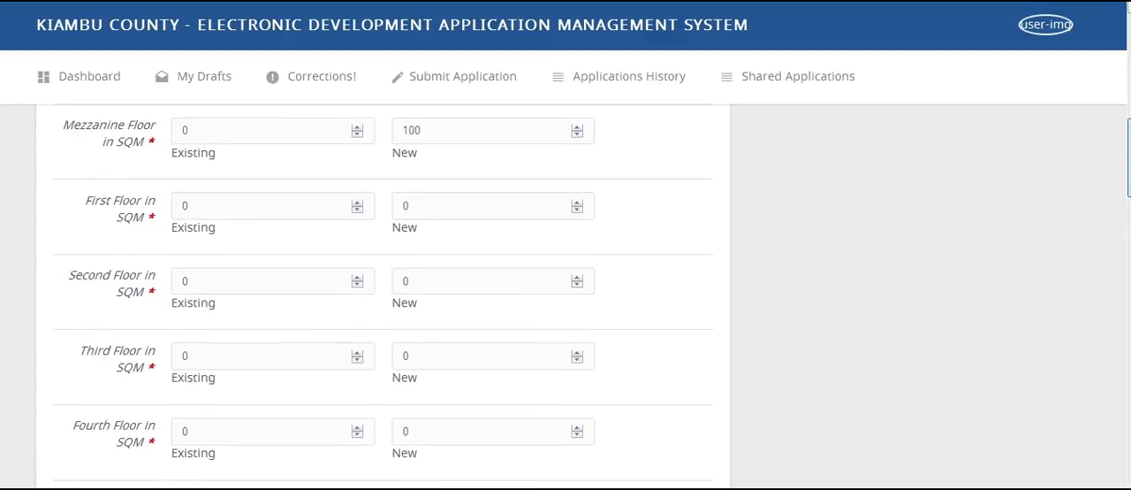
left_click(620, 143)
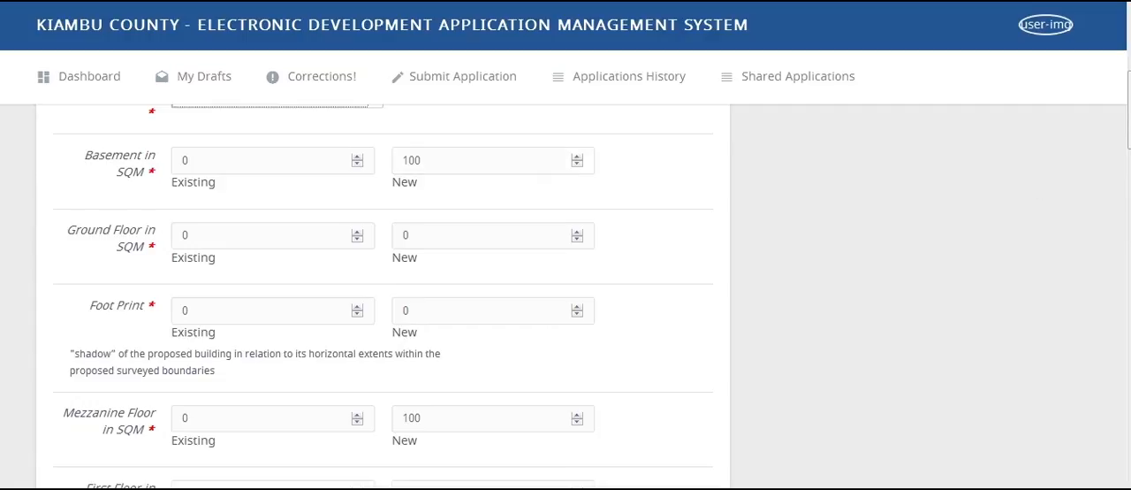
scroll(383, 296, "up", 4)
scroll(383, 296, "down", 10)
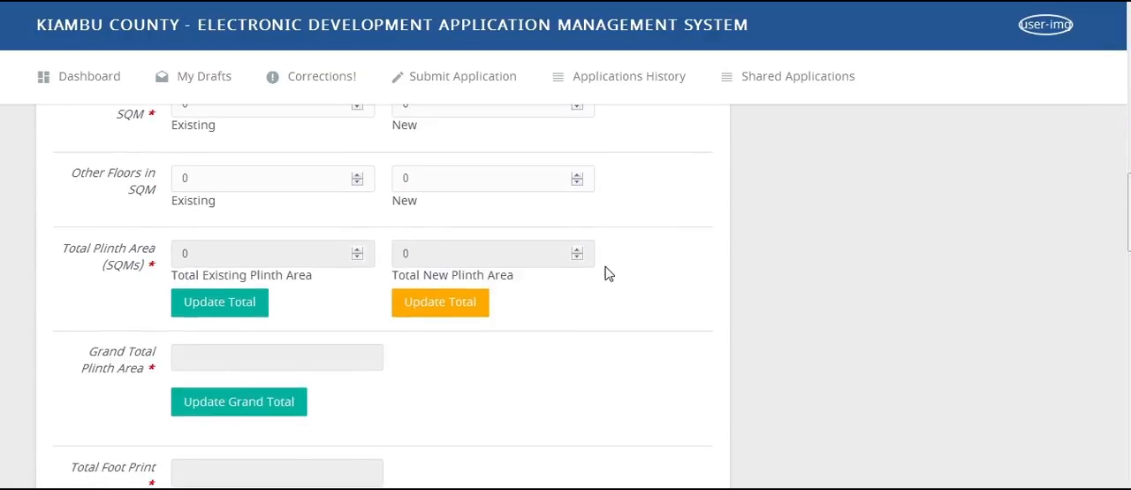
left_click(228, 312)
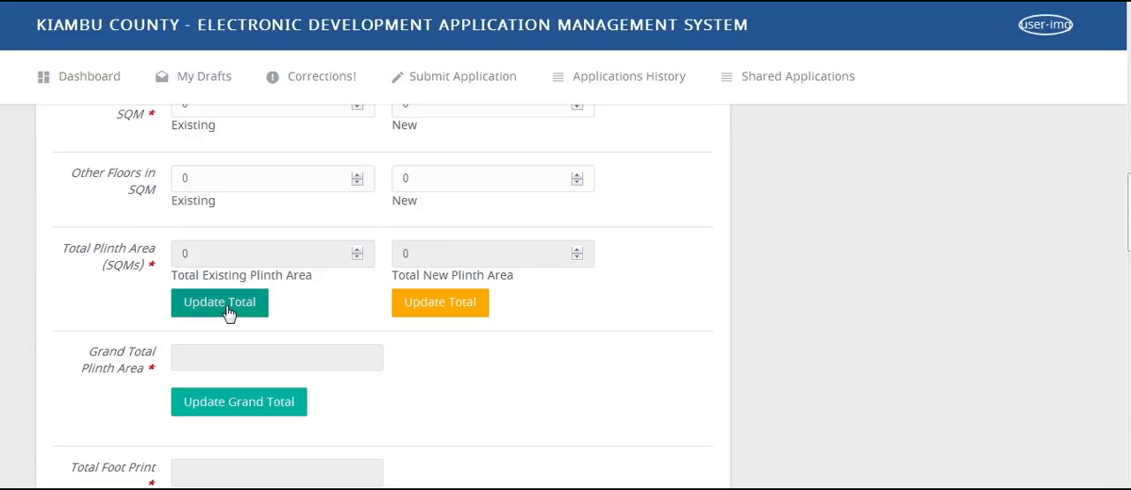
left_click(461, 305)
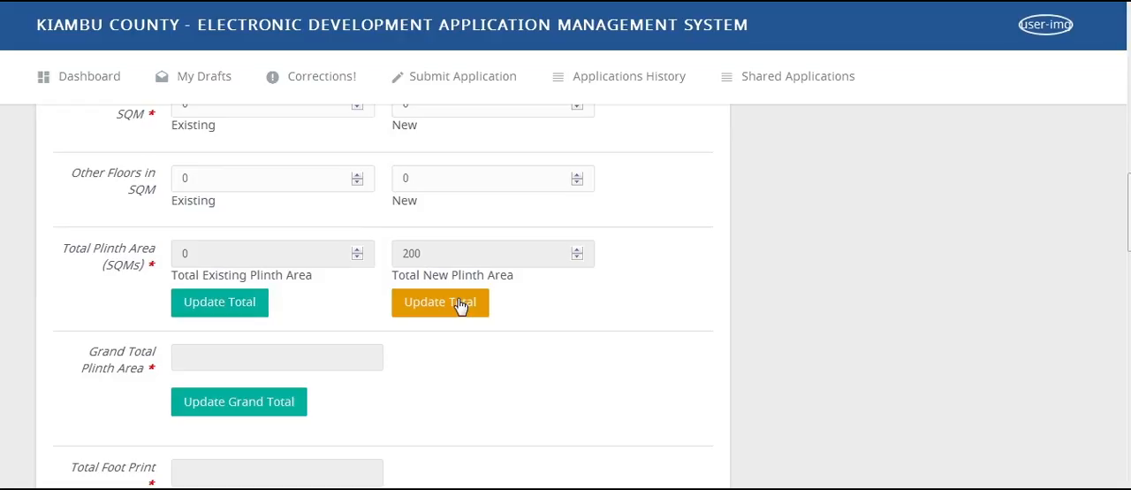
left_click(252, 408)
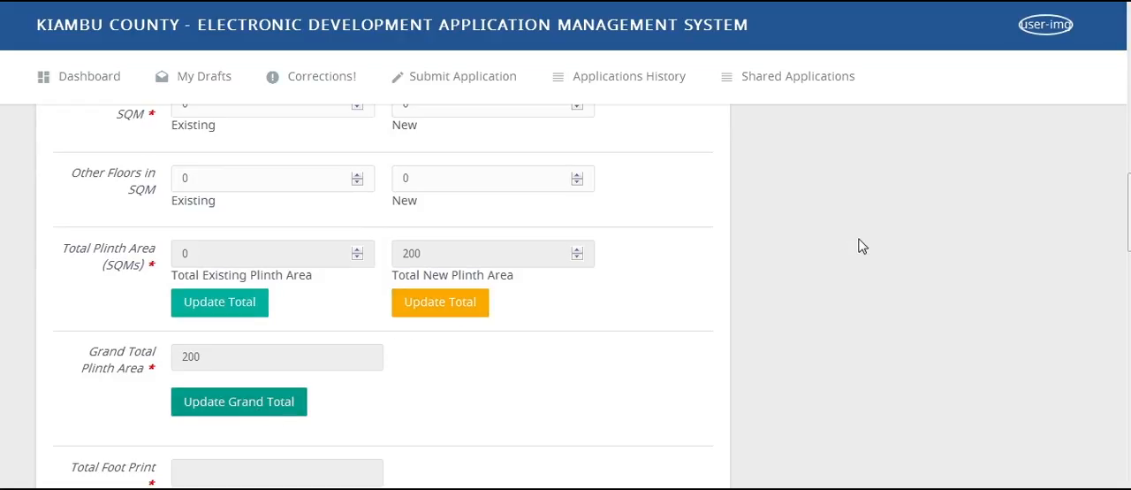
left_click_drag(1129, 212, 1129, 248)
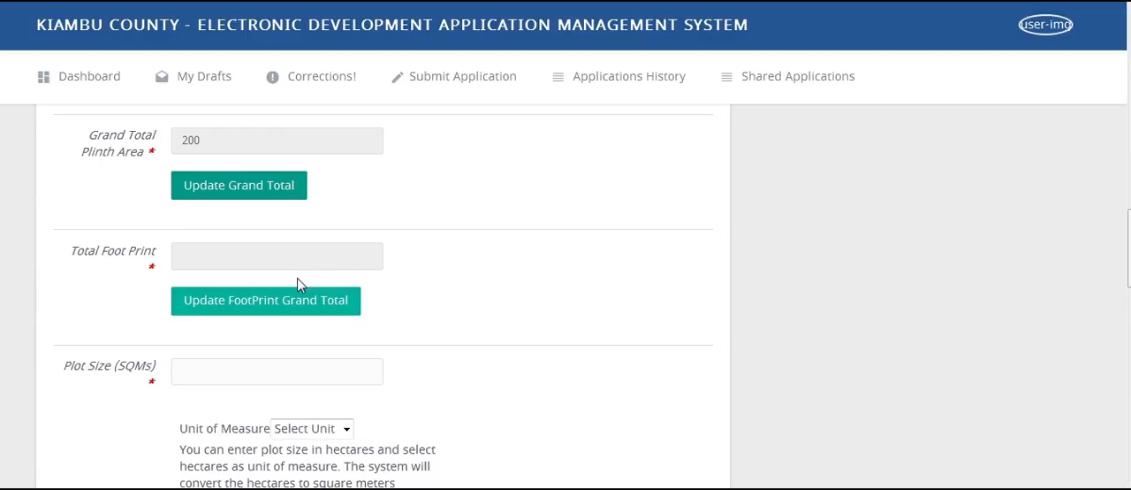
left_click(294, 304)
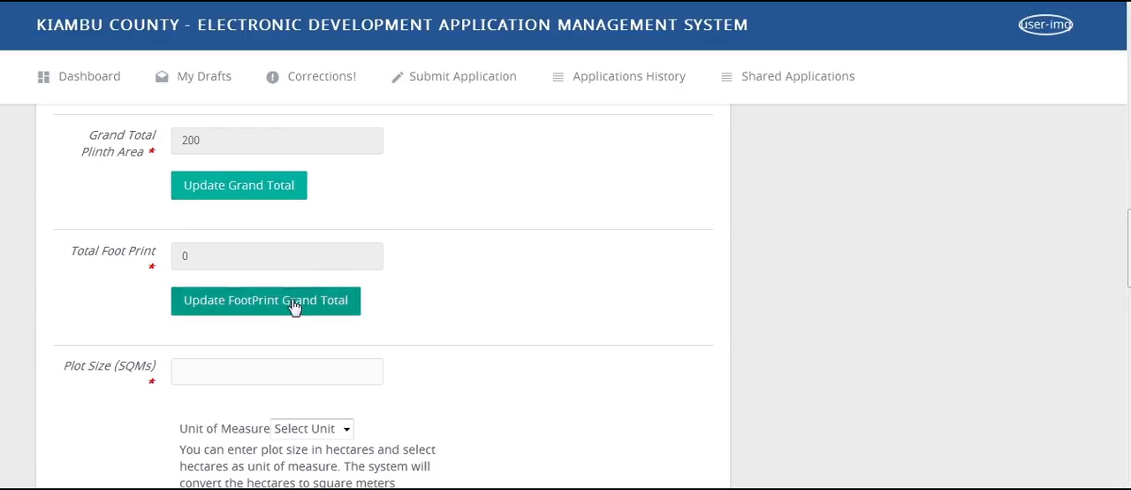
- Set the plot size to 1000 with sqr meters as the unit of measure, and update the actual plot ratio
left_click(266, 373)
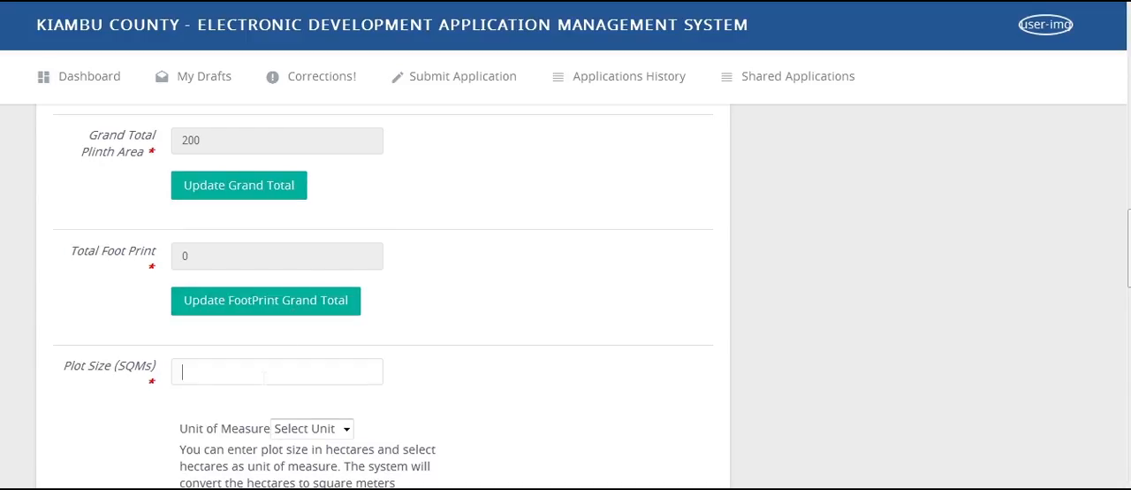
type("1000")
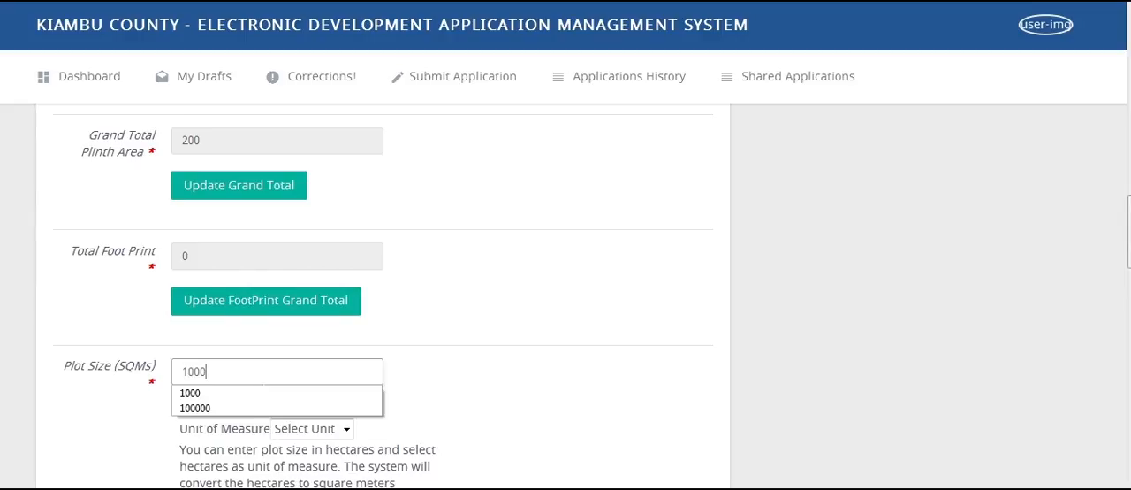
left_click(249, 395)
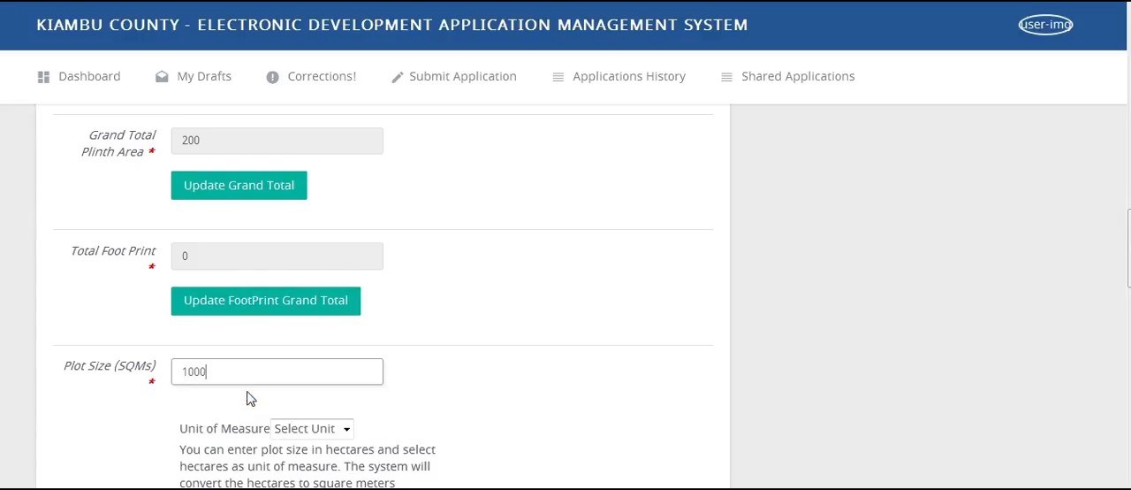
left_click(324, 433)
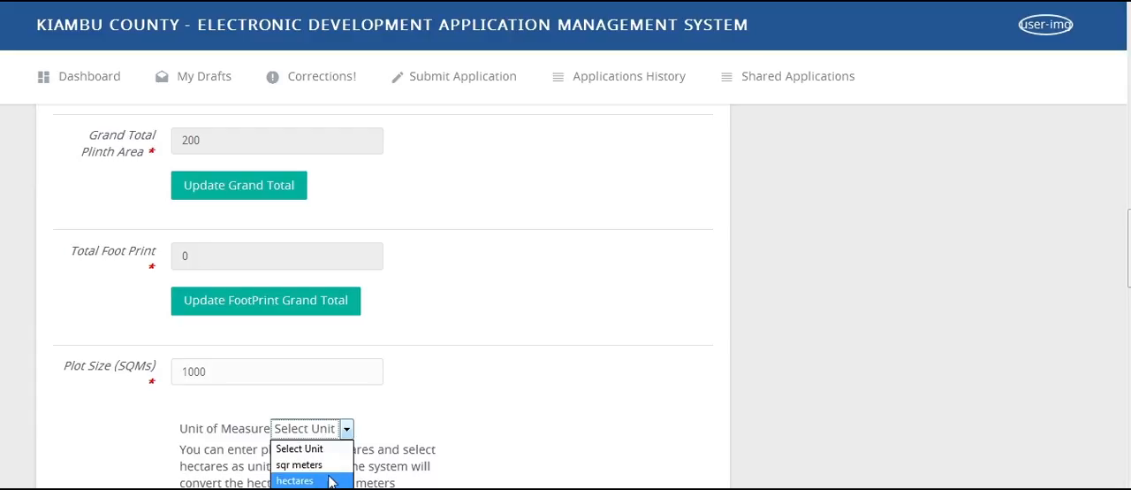
left_click(330, 469)
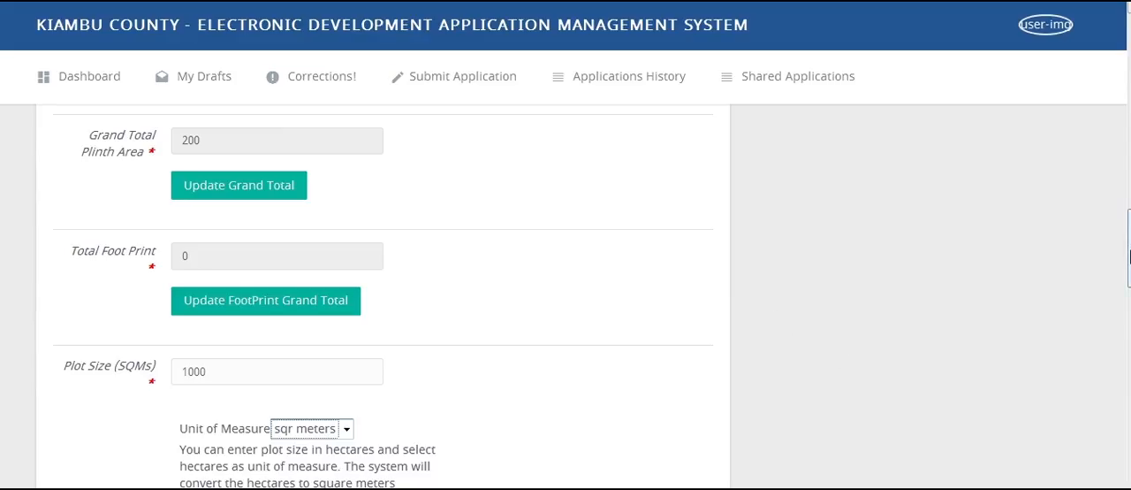
left_click_drag(1130, 248, 1129, 295)
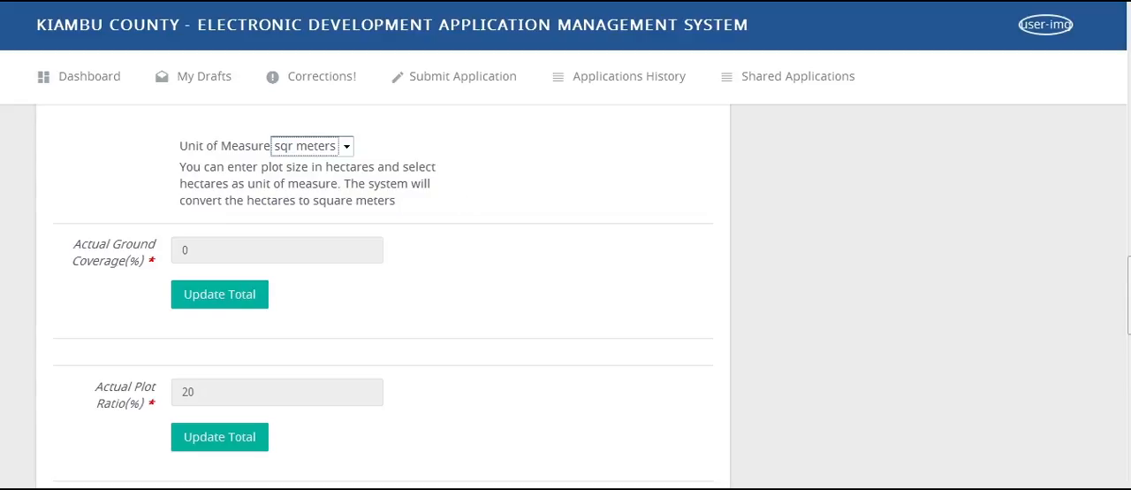
left_click(205, 446)
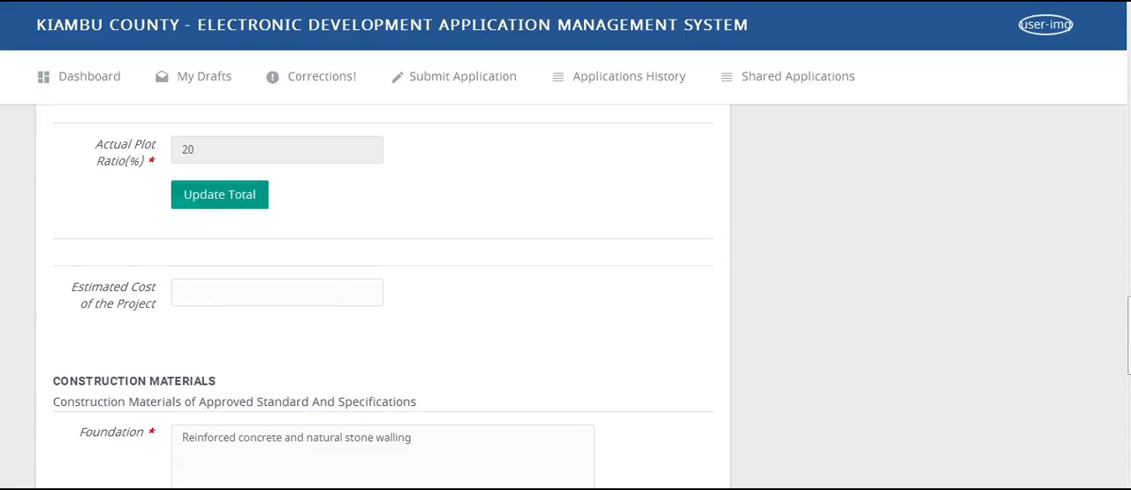
- Set the estimated cost of the project to 6,000,000 and continue past the construction materials to the attachments
left_click(276, 292)
type("6,000,000")
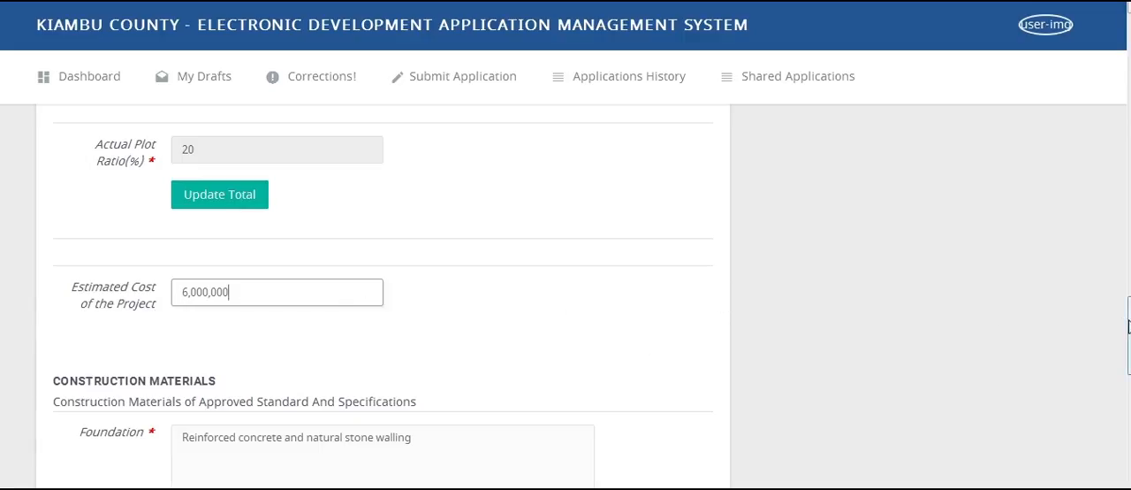
left_click_drag(1129, 335, 1129, 473)
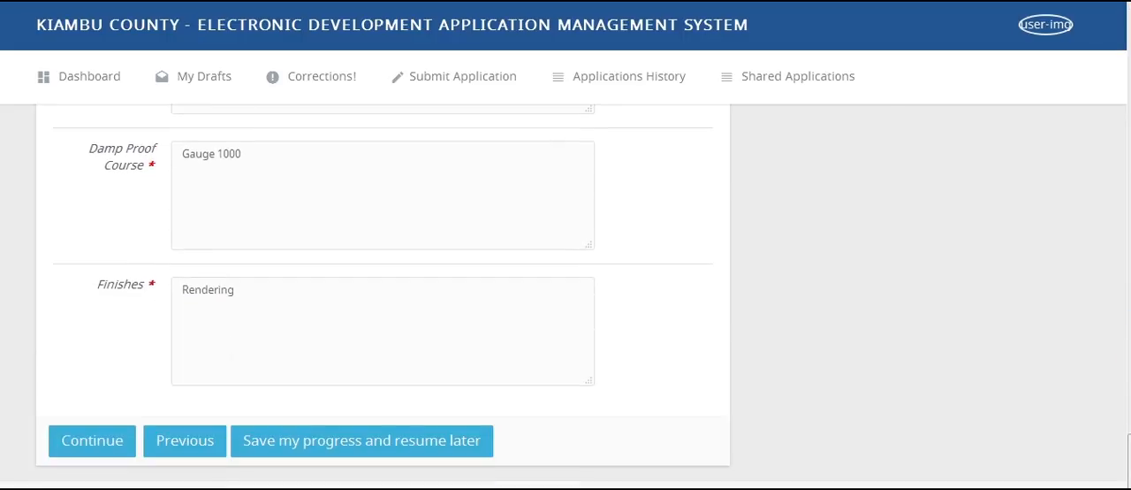
left_click(82, 442)
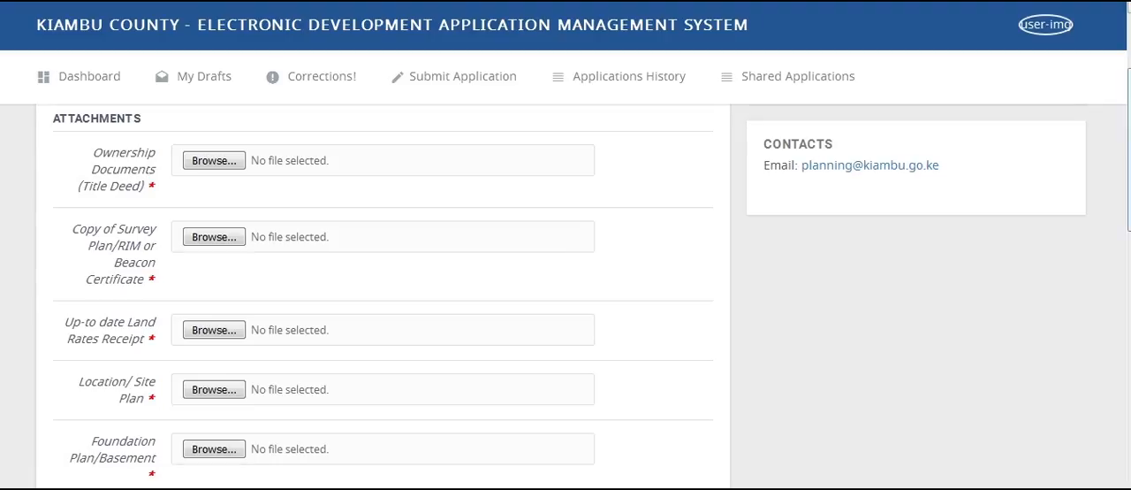
- Attach Lease.pdf as the ownership document and check the files chosen for the remaining receipts, plans and drawings
scroll(566, 292, "up", 3)
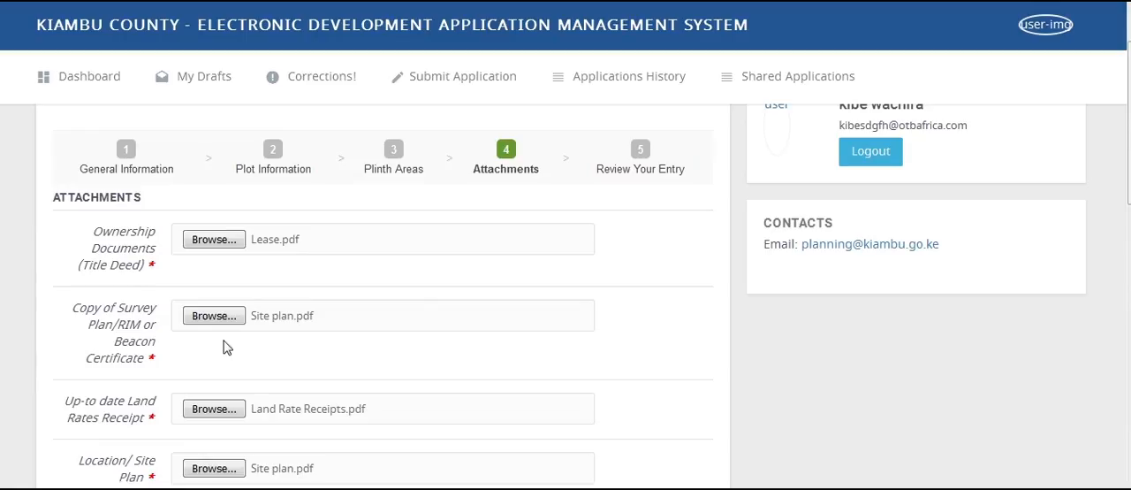
left_click(225, 320)
double_click(523, 294)
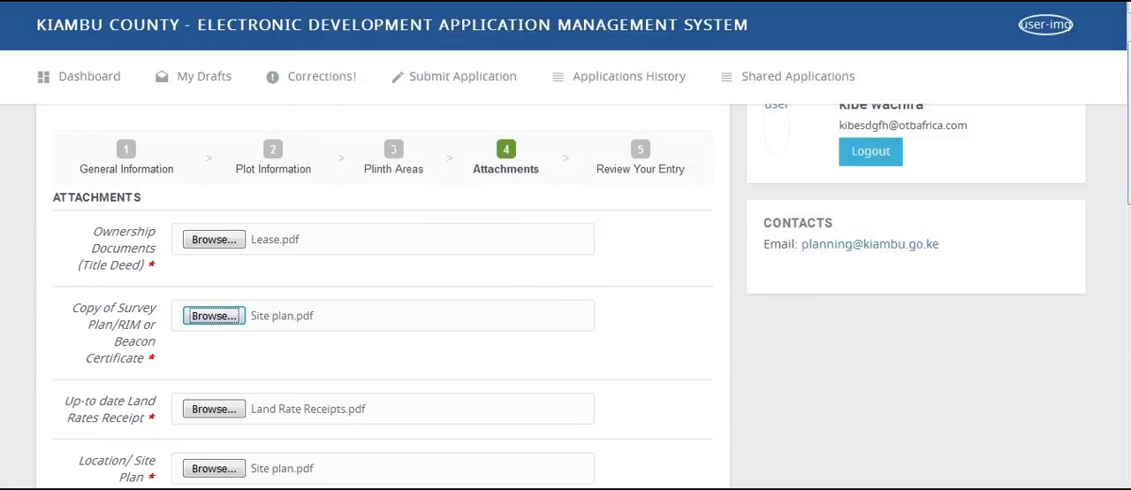
scroll(566, 292, "down", 5)
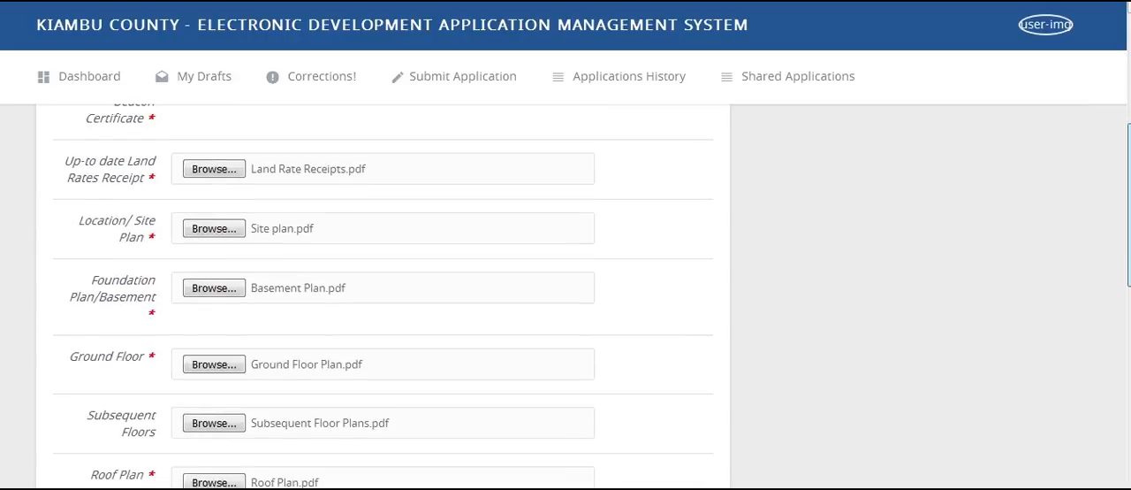
scroll(565, 292, "down", 4)
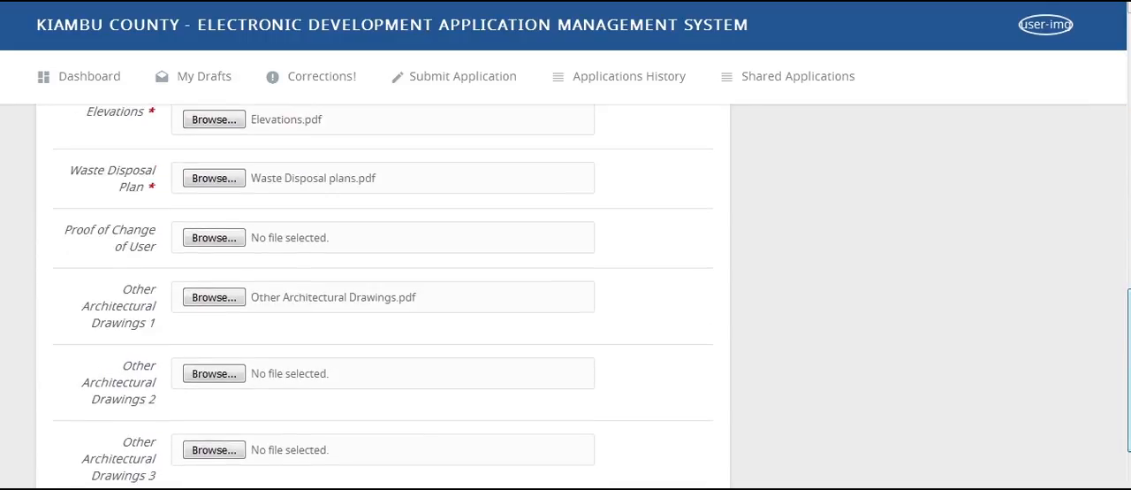
- Continue past the attachments, review the application's project details, plinth areas, materials and attached files, and submit the application
scroll(504, 281, "down", 3)
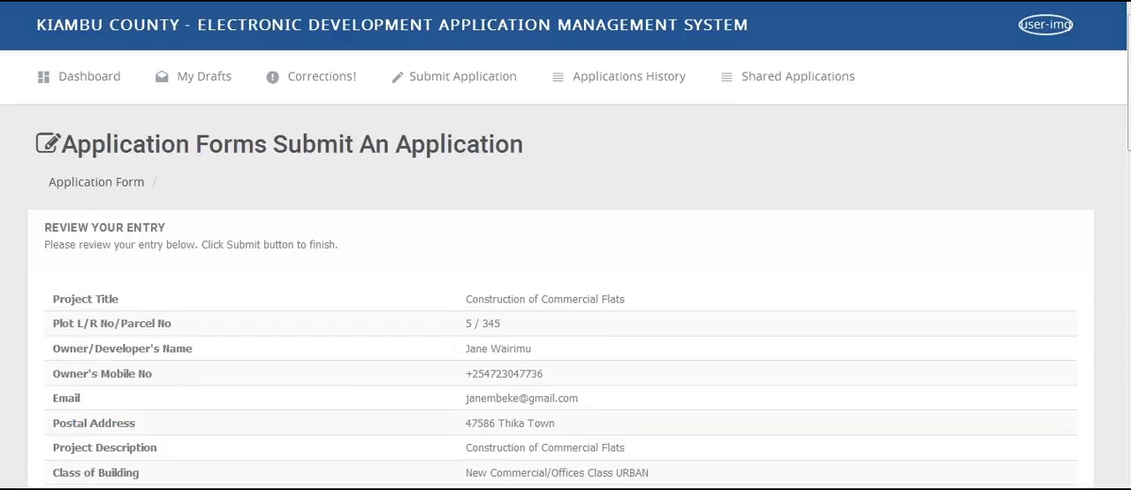
left_click_drag(42, 227, 186, 227)
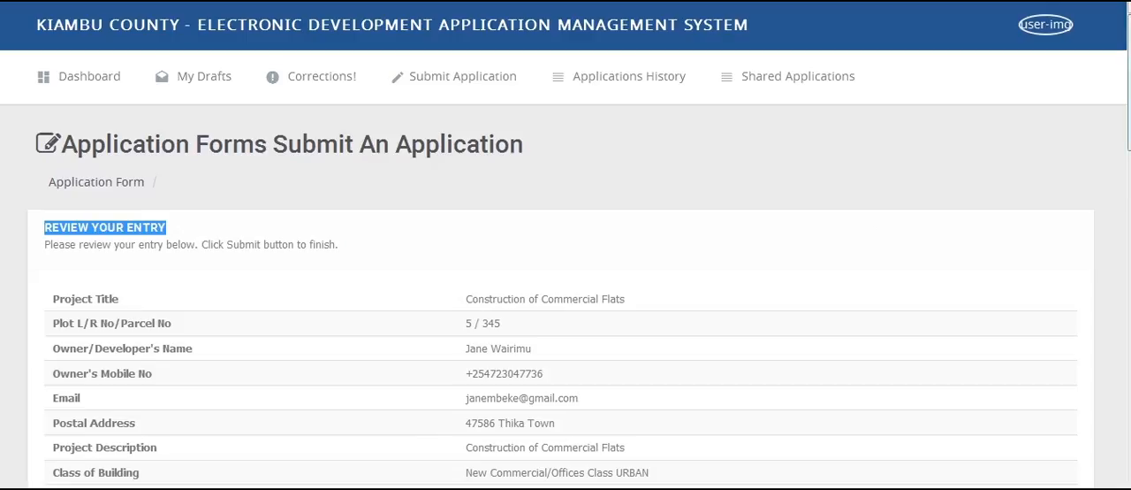
scroll(562, 295, "down", 2)
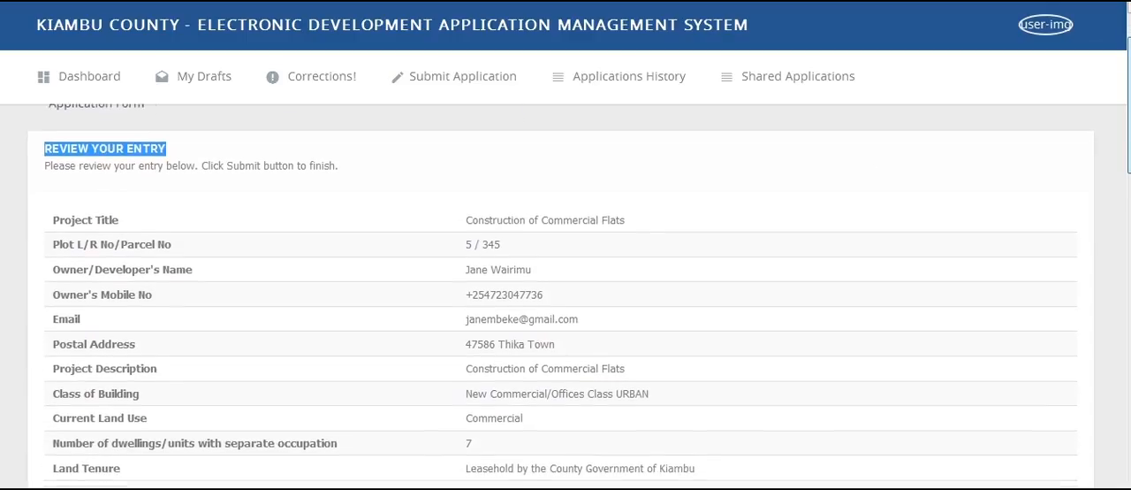
scroll(561, 296, "down", 3)
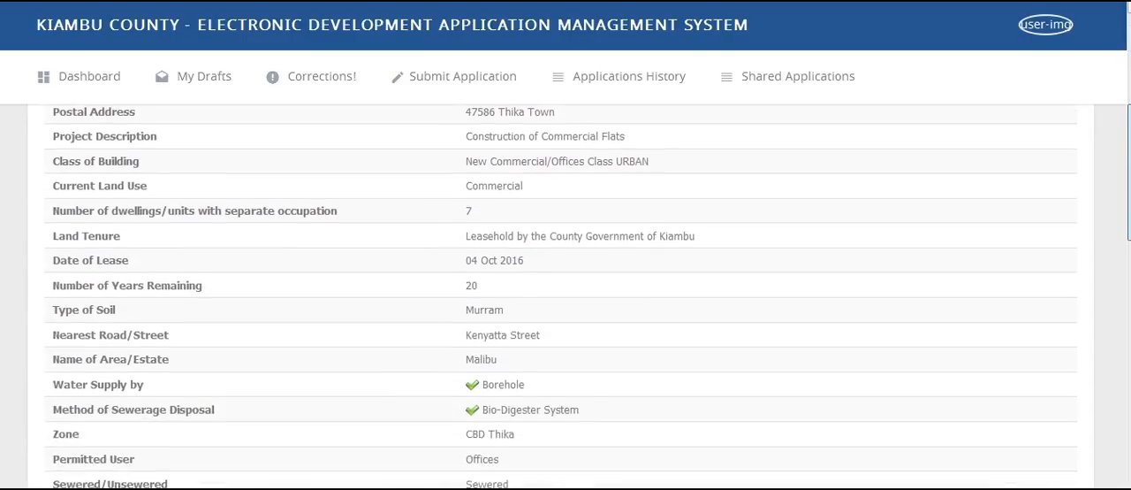
scroll(562, 296, "down", 5)
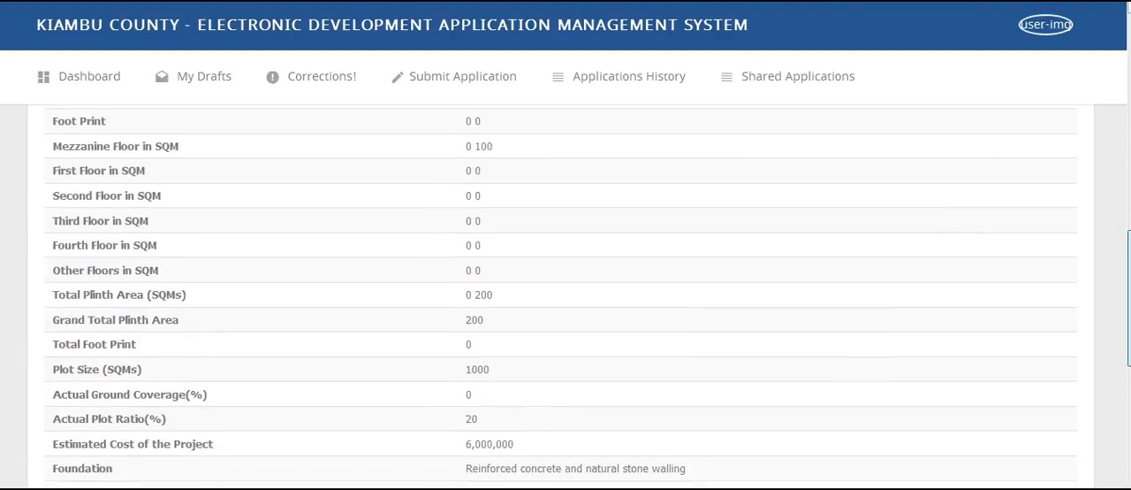
scroll(561, 296, "down", 5)
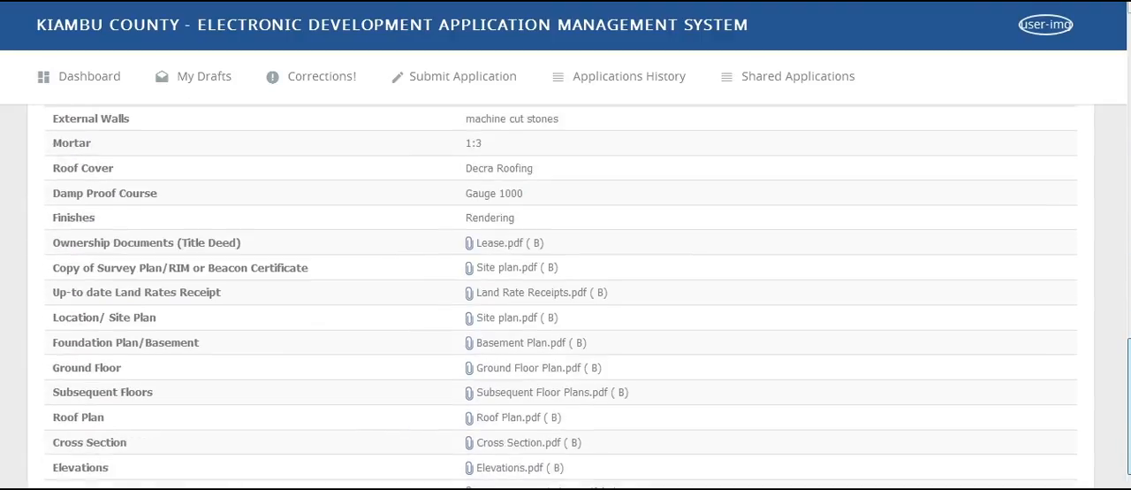
scroll(562, 296, "down", 1)
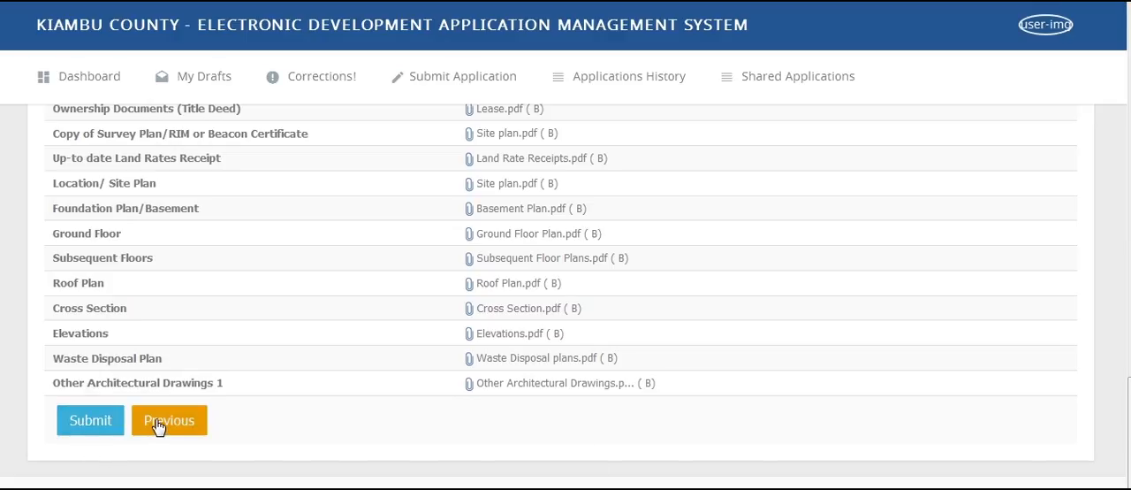
left_click(109, 427)
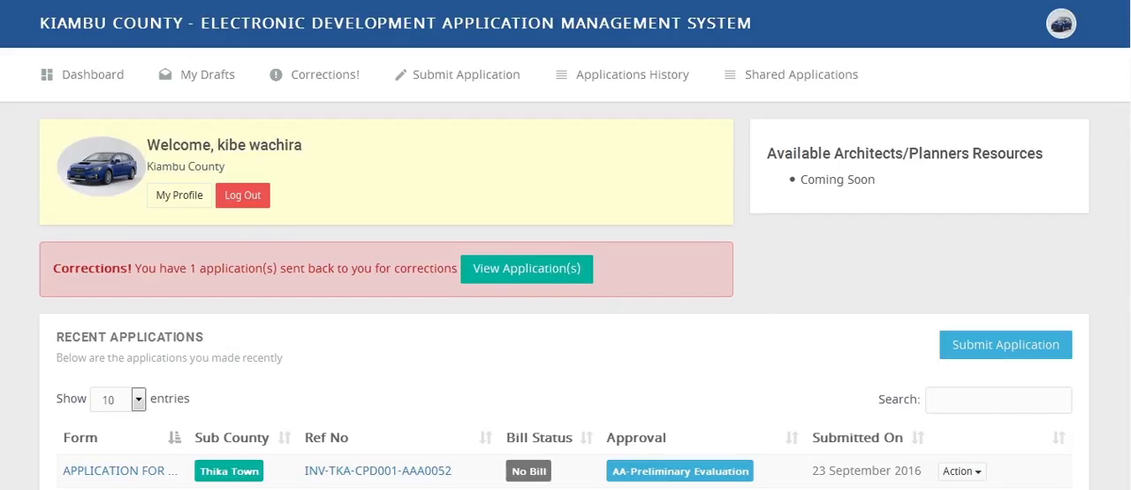
- Open the first invoice of the recent application at the Occupancy Invoicing stage and look through its fees
scroll(565, 301, "down", 3)
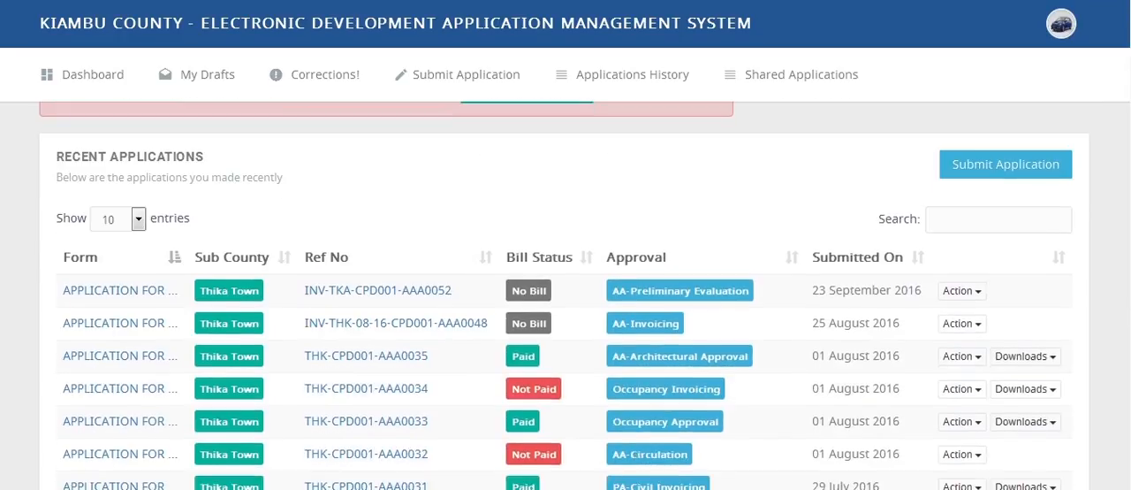
left_click(976, 385)
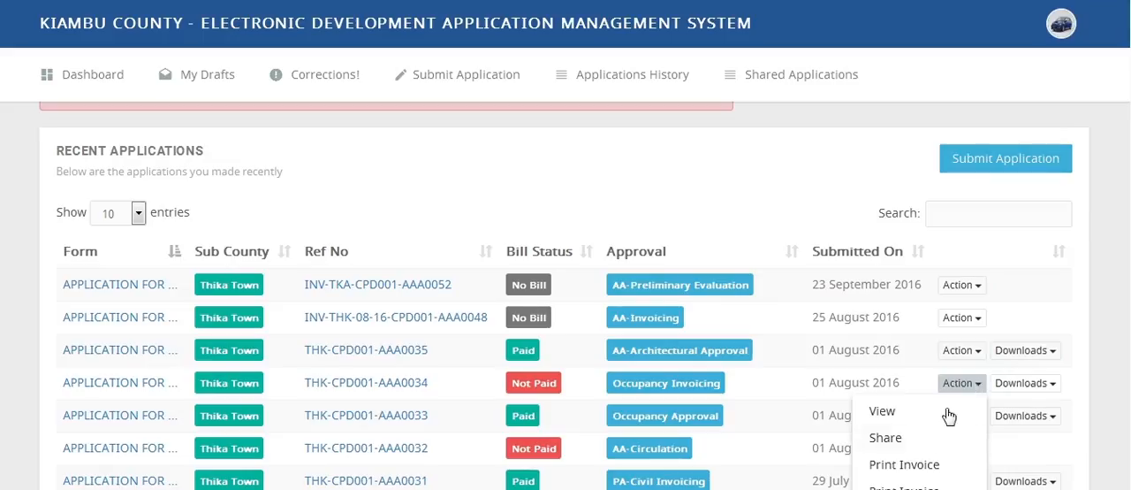
left_click(905, 465)
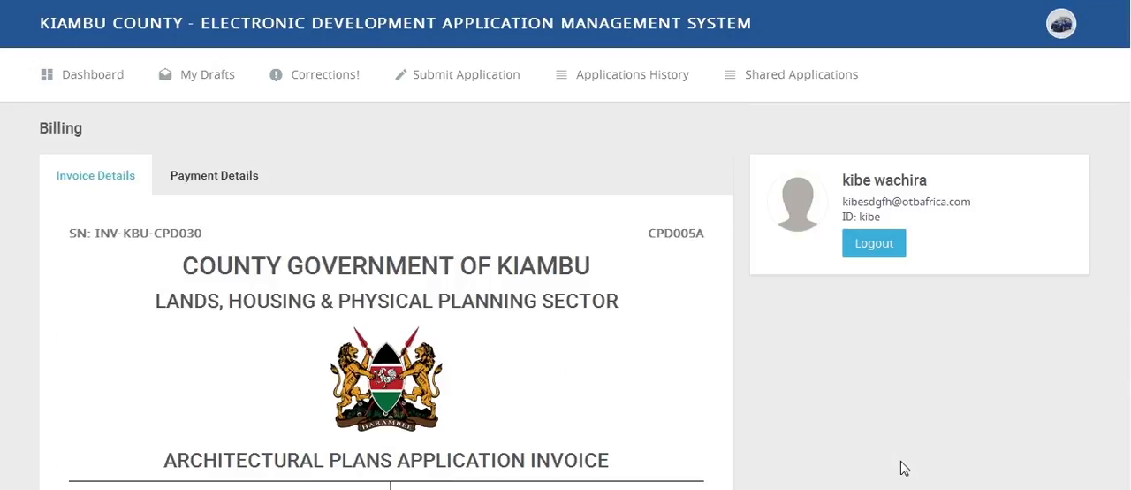
scroll(563, 296, "down", 4)
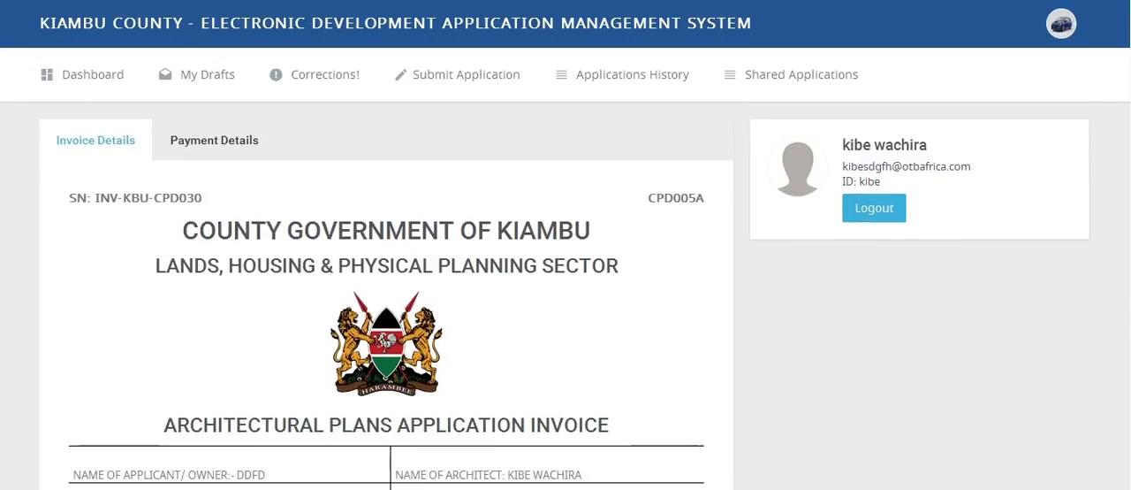
scroll(563, 296, "down", 4)
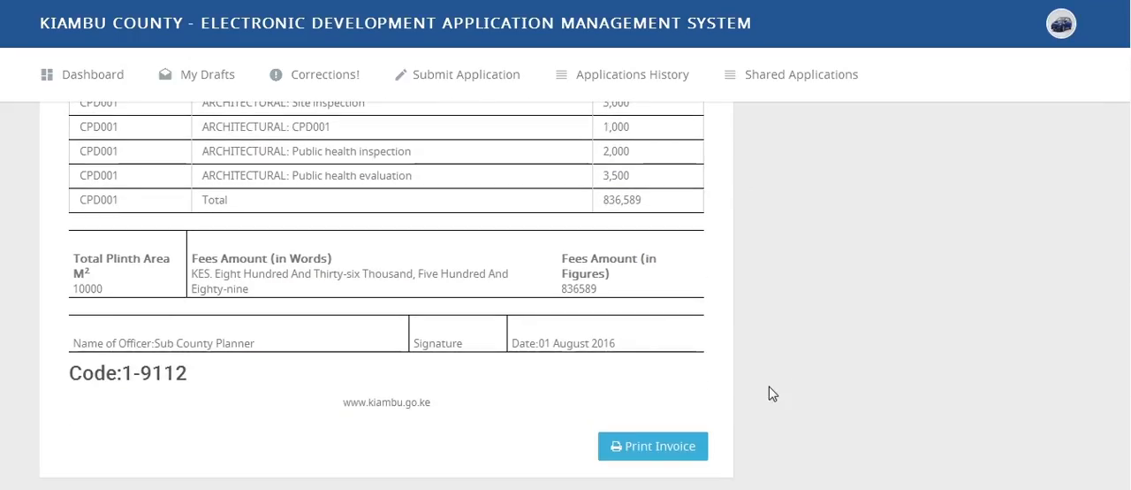
- Print the architectural plans invoice, open the PDF with Adobe Acrobat Reader DC and check its serial number
left_click(674, 449)
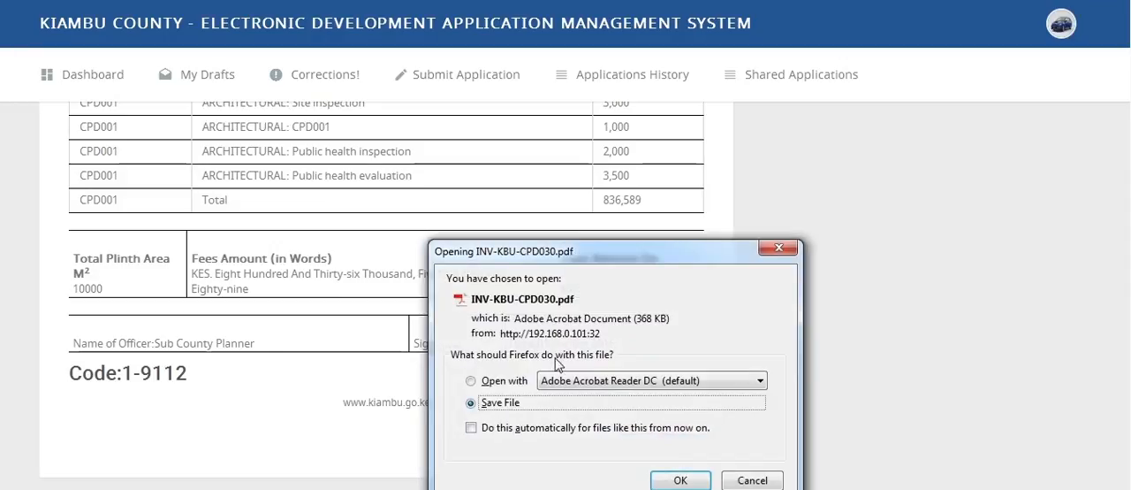
left_click(520, 381)
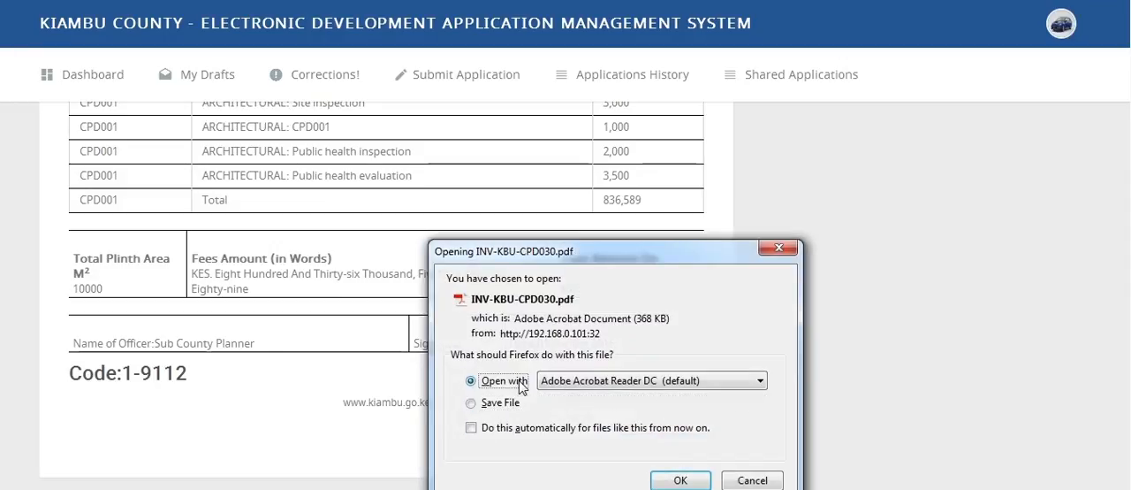
left_click(679, 481)
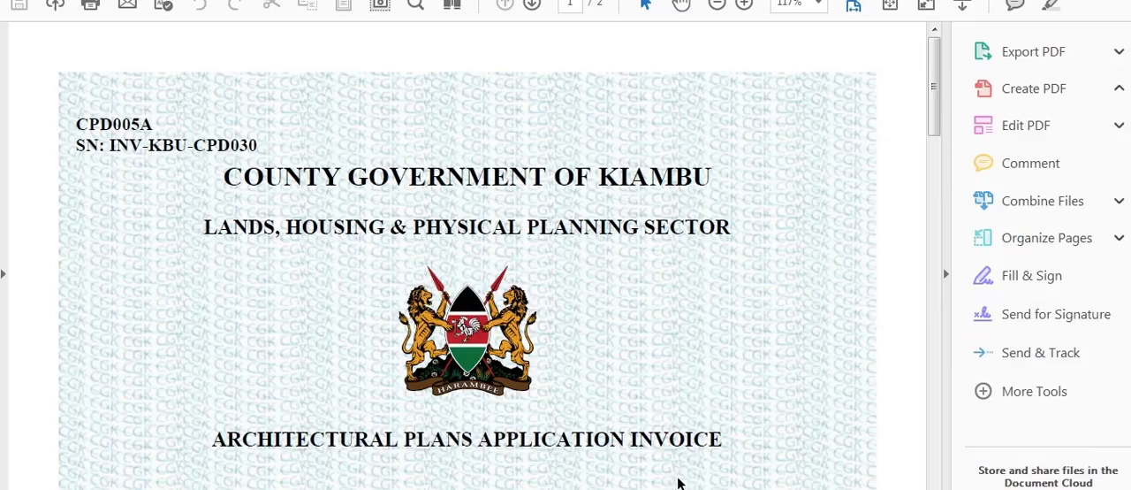
mouse_move(930, 93)
left_mouse_down()
mouse_move(935, 362)
mouse_move(936, 91)
left_mouse_up()
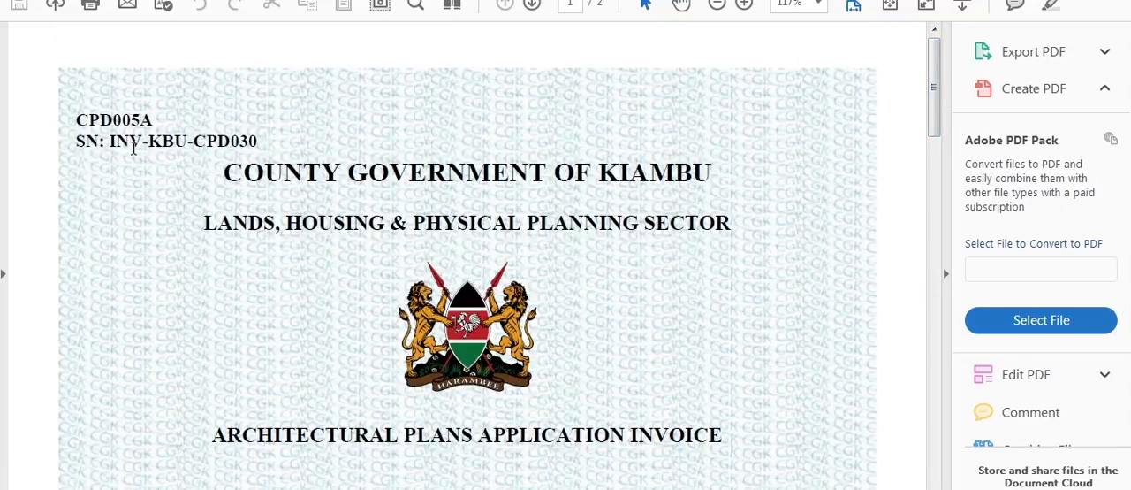
left_click_drag(82, 147, 201, 152)
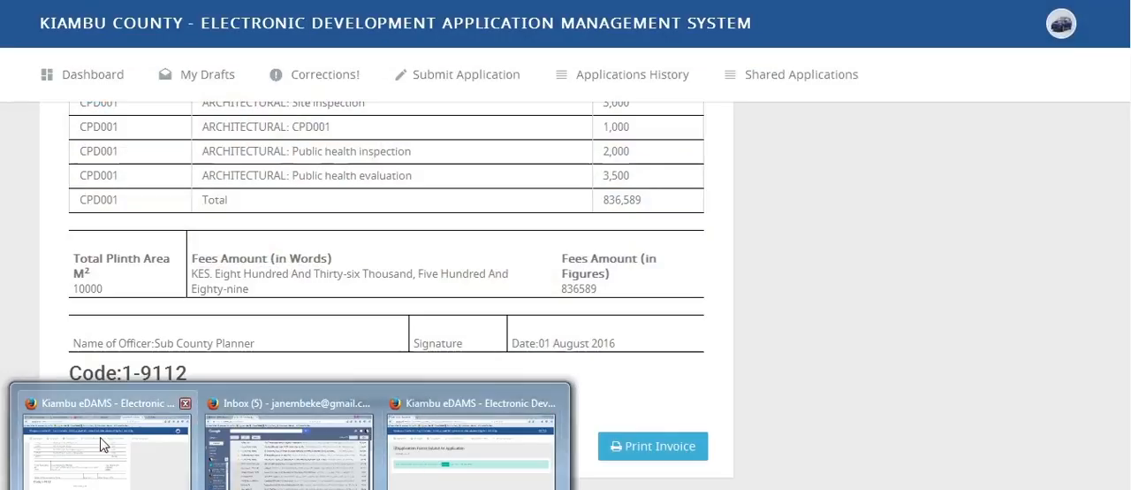
left_click(104, 445)
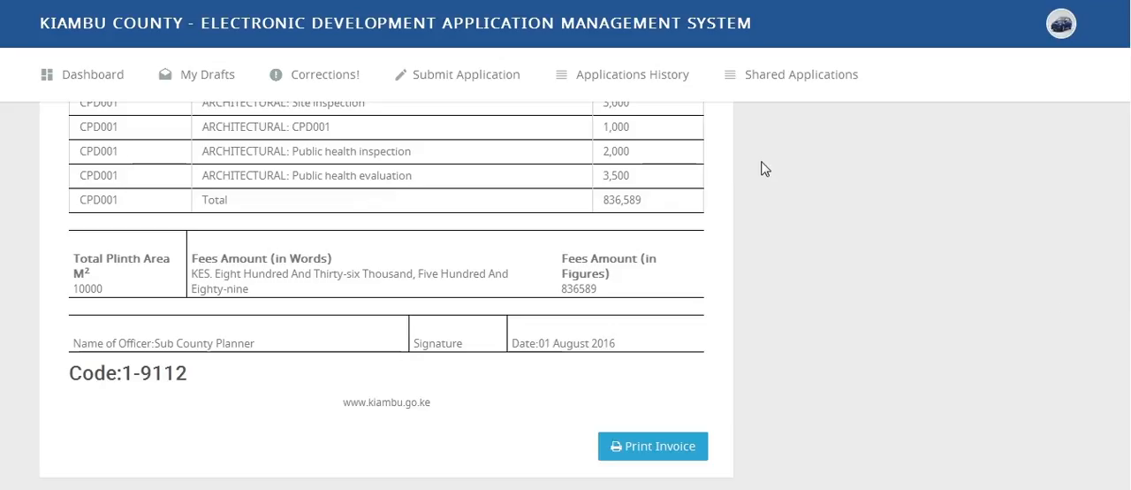
- Return to the dashboard and start sharing the recent application at the Occupancy Approval stage
scroll(563, 295, "up", 10)
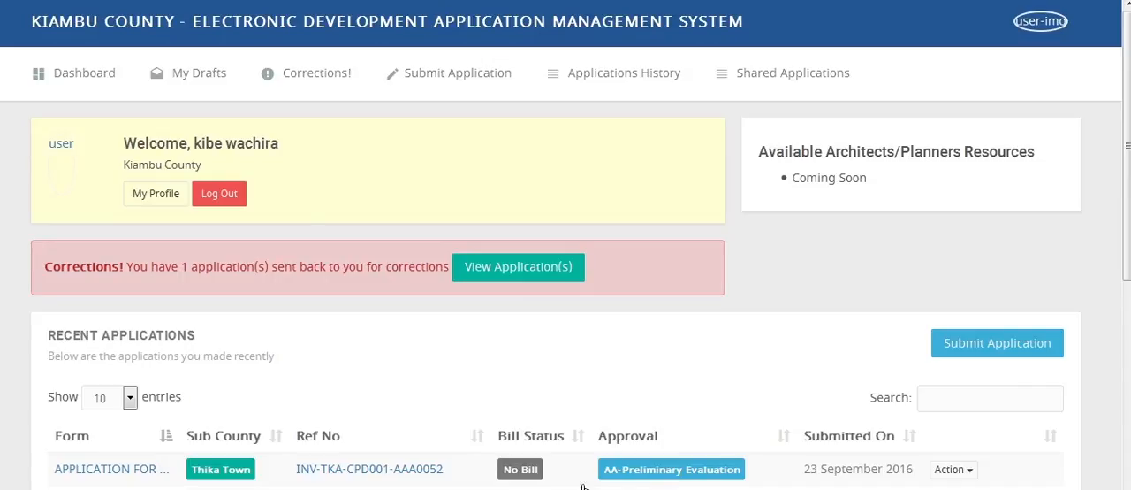
left_click(93, 75)
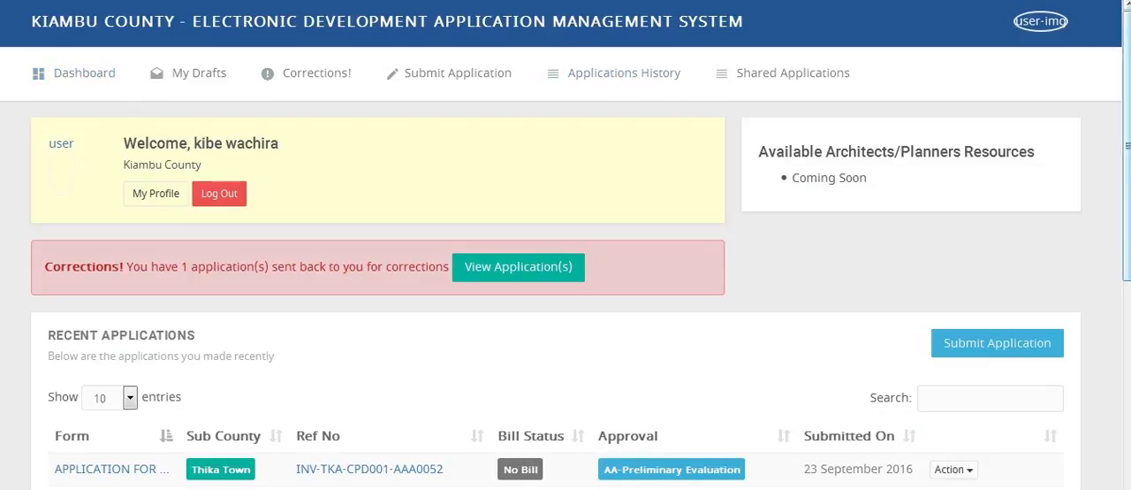
scroll(565, 291, "down", 3)
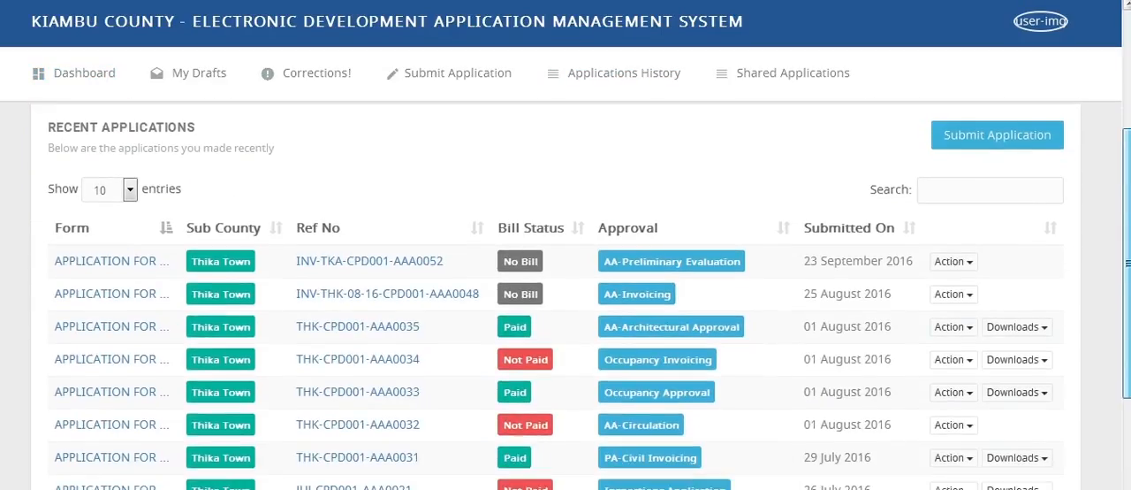
left_click(963, 401)
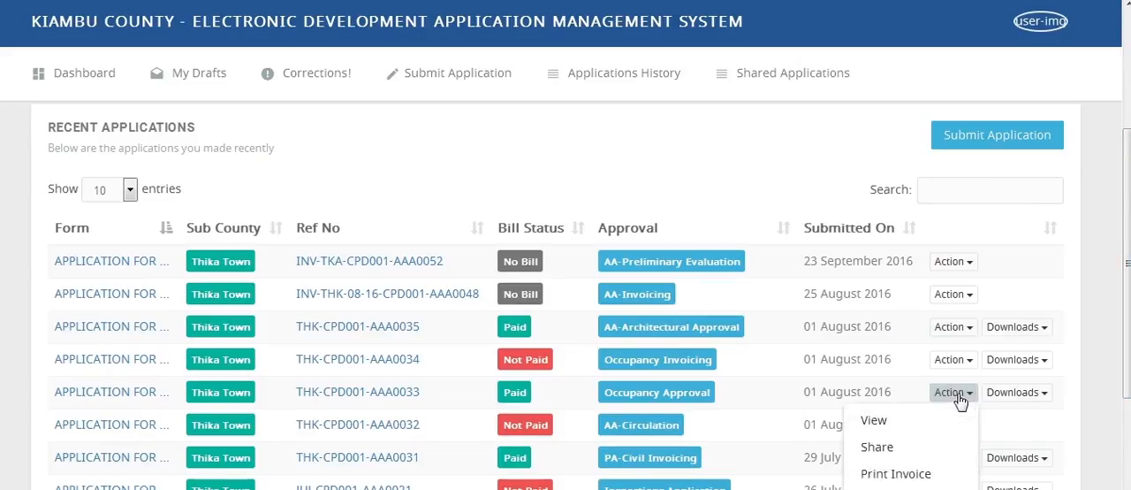
left_click(905, 449)
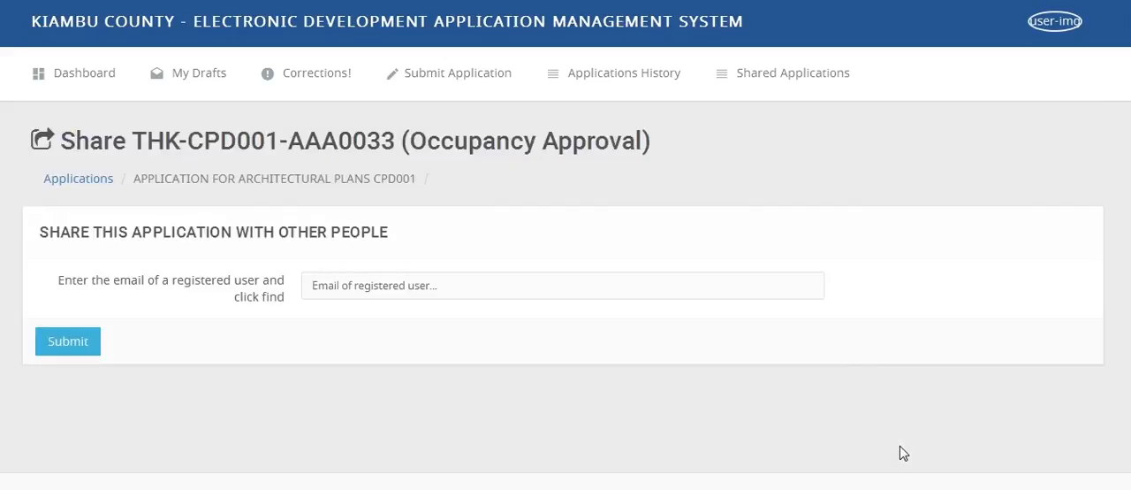
- Find the registered user by entering their email, and share the application with that user
left_click(590, 287)
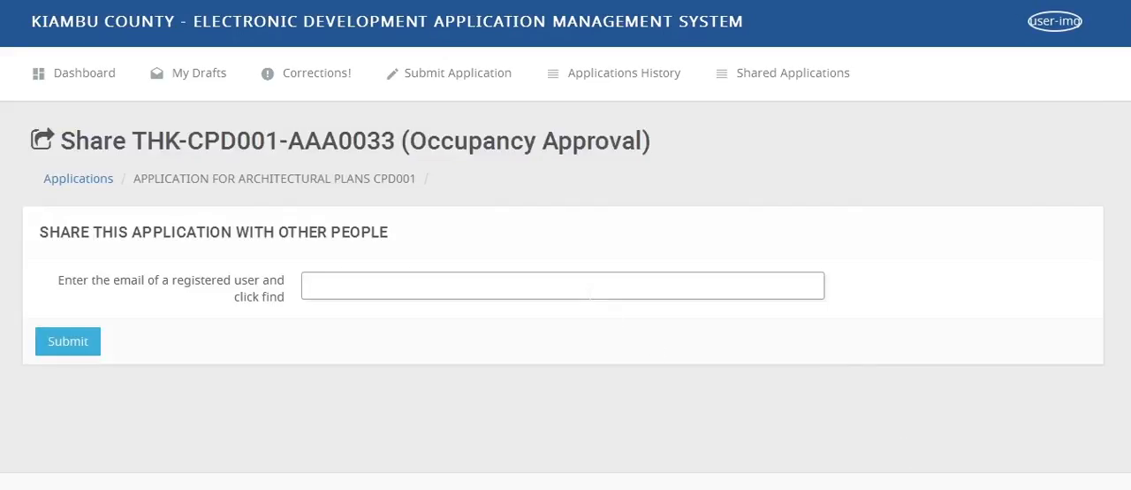
key("ctrl+v")
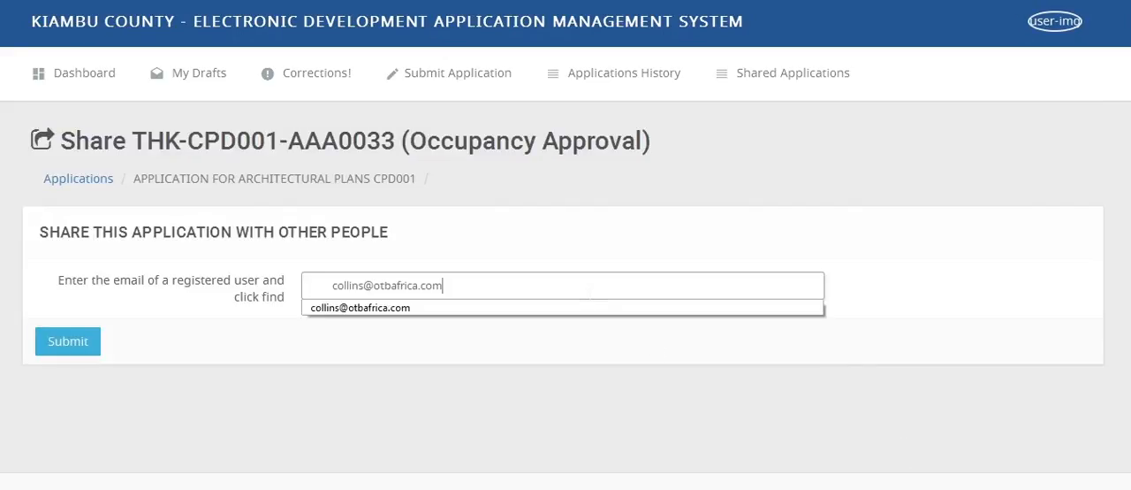
left_click(491, 306)
left_click(85, 347)
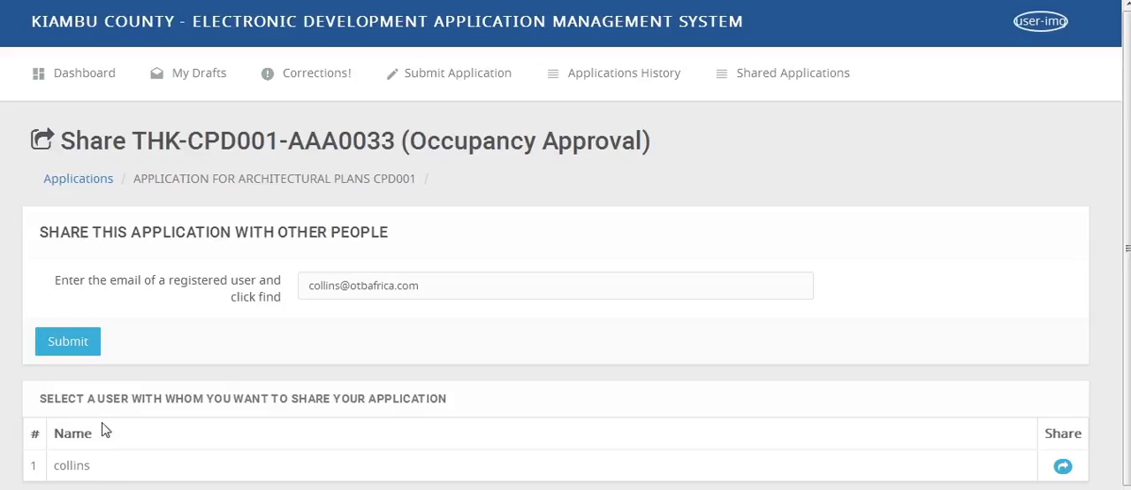
left_click(1063, 466)
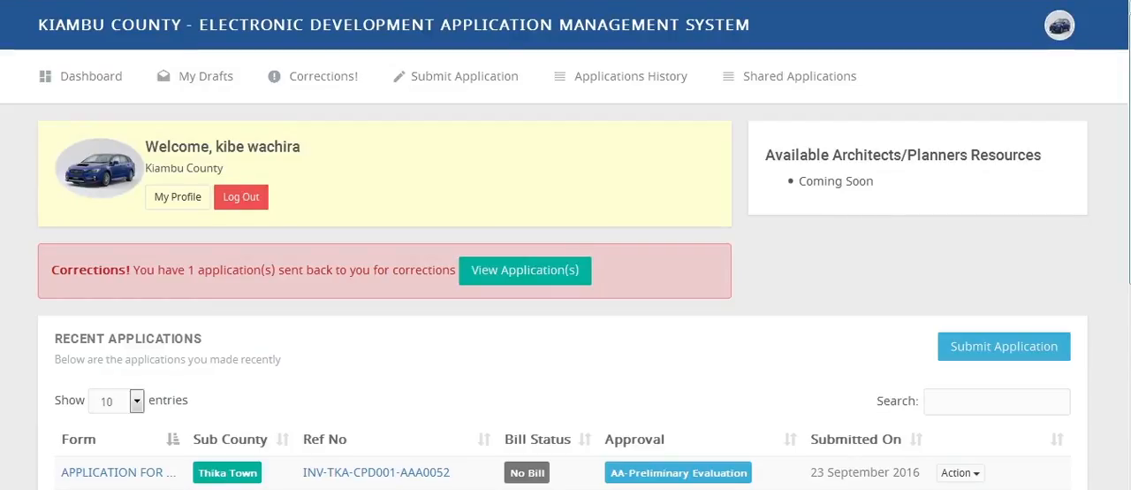
- Print the construction permit of the application at the Occupancy Approval stage and open the PDF with Adobe Acrobat Reader DC
scroll(566, 296, "down", 2)
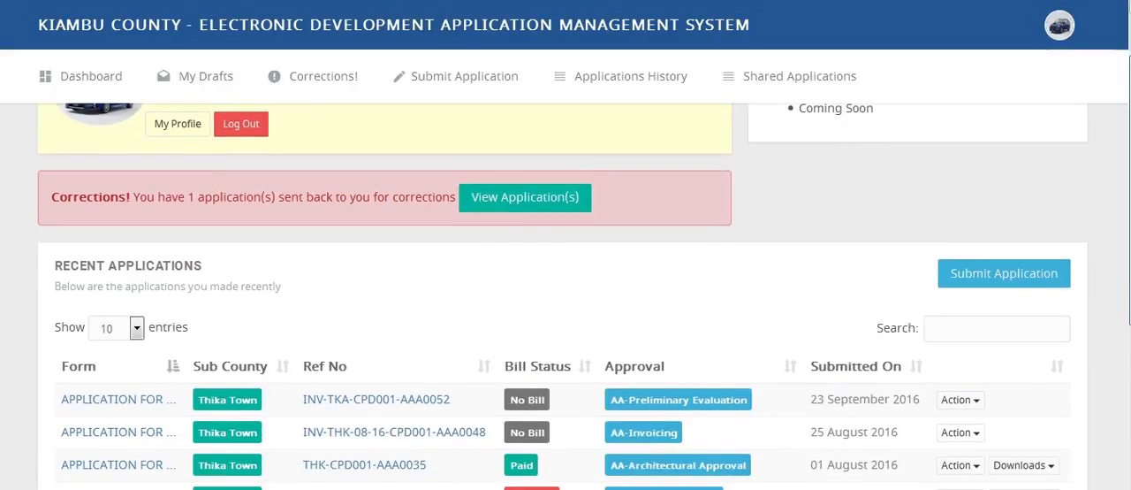
scroll(566, 296, "down", 4)
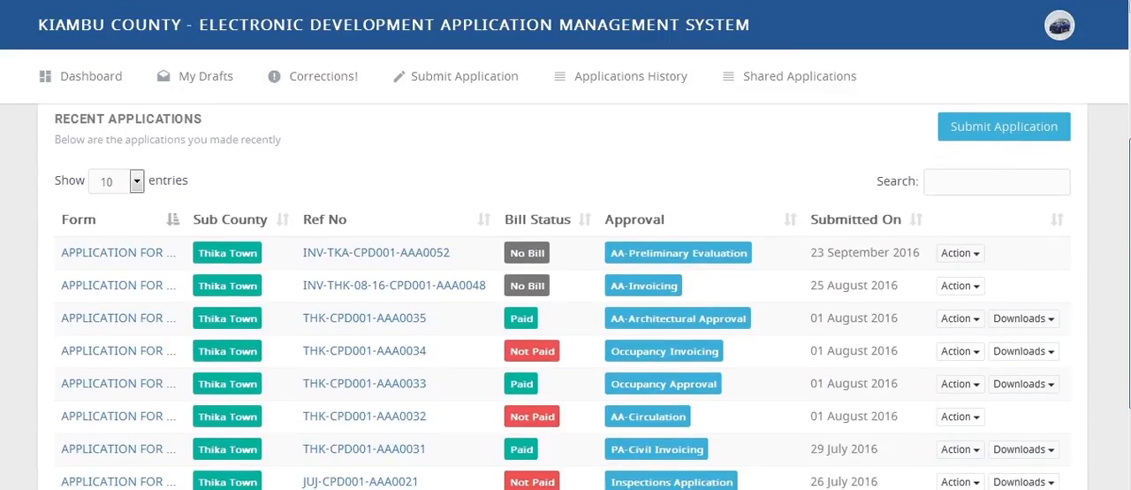
scroll(566, 296, "down", 1)
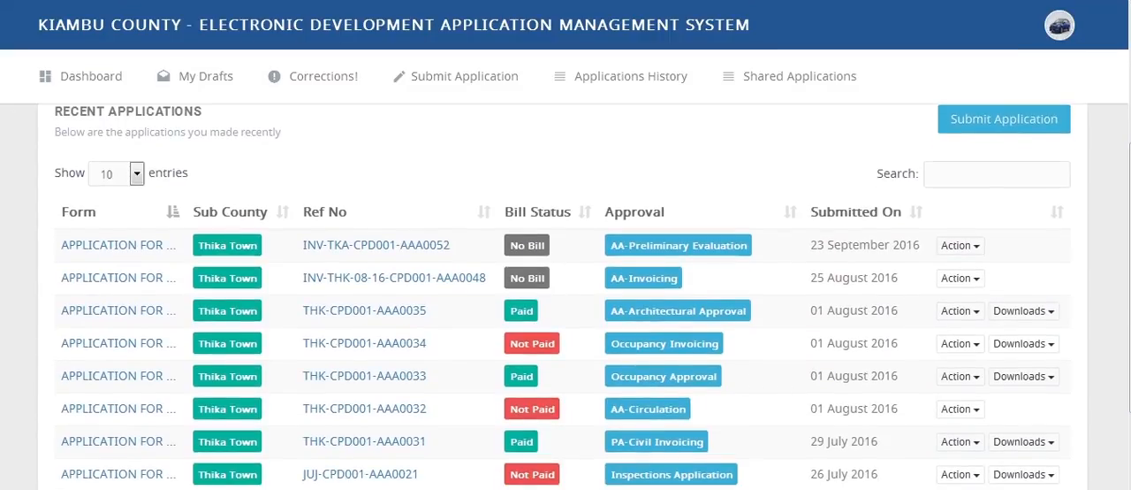
left_click(1014, 378)
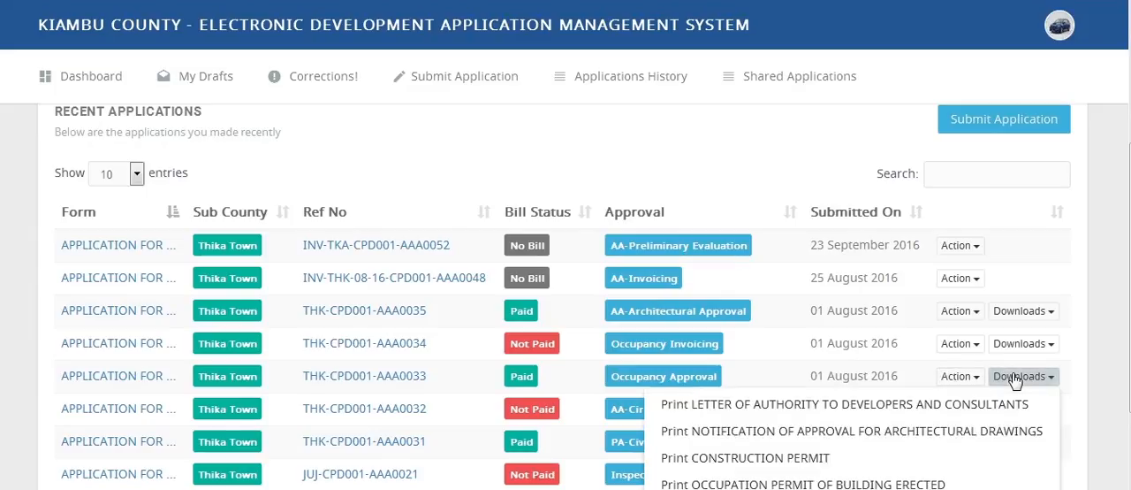
left_click(921, 459)
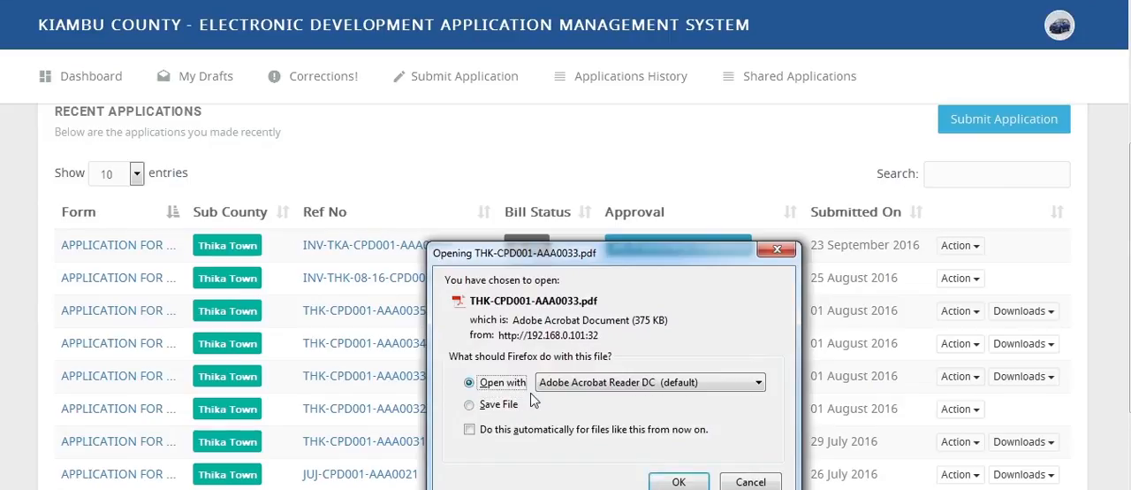
left_click(668, 481)
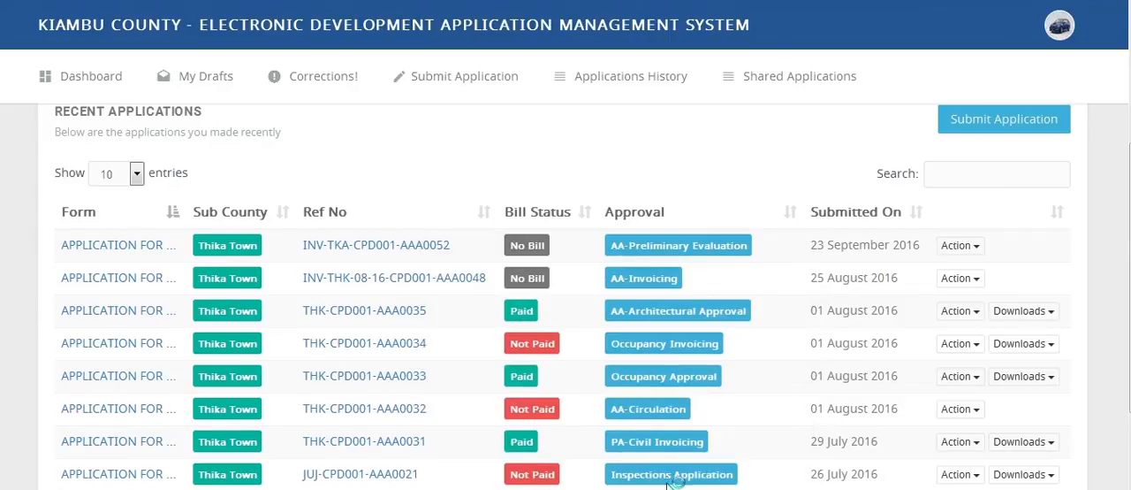